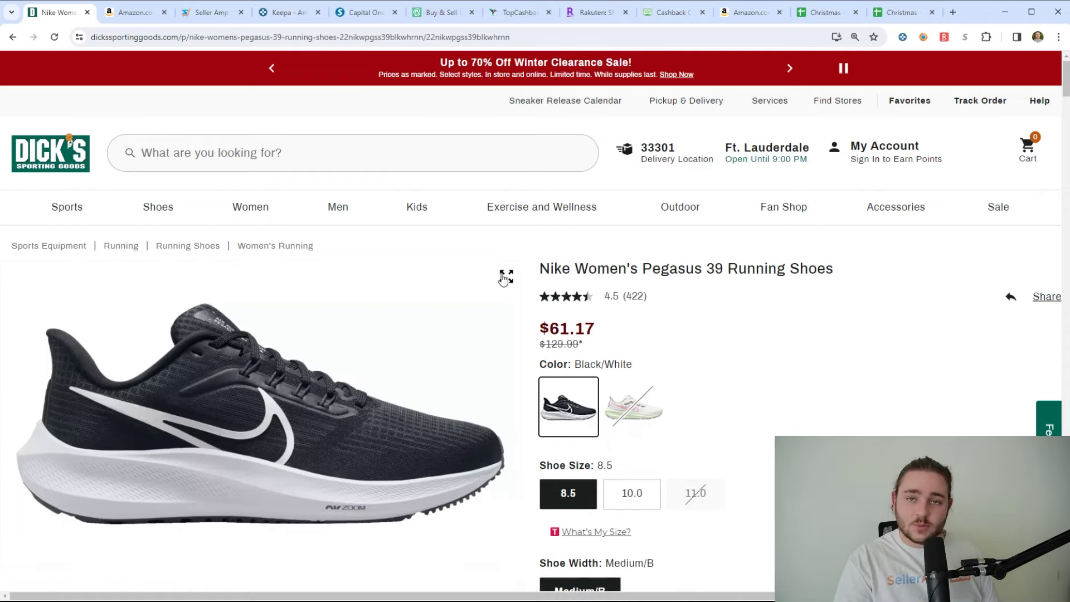
- Look up the Nike Women's Pegasus 39 in SellerAmp and open its $108.00 Amazon listing
left_click(924, 36)
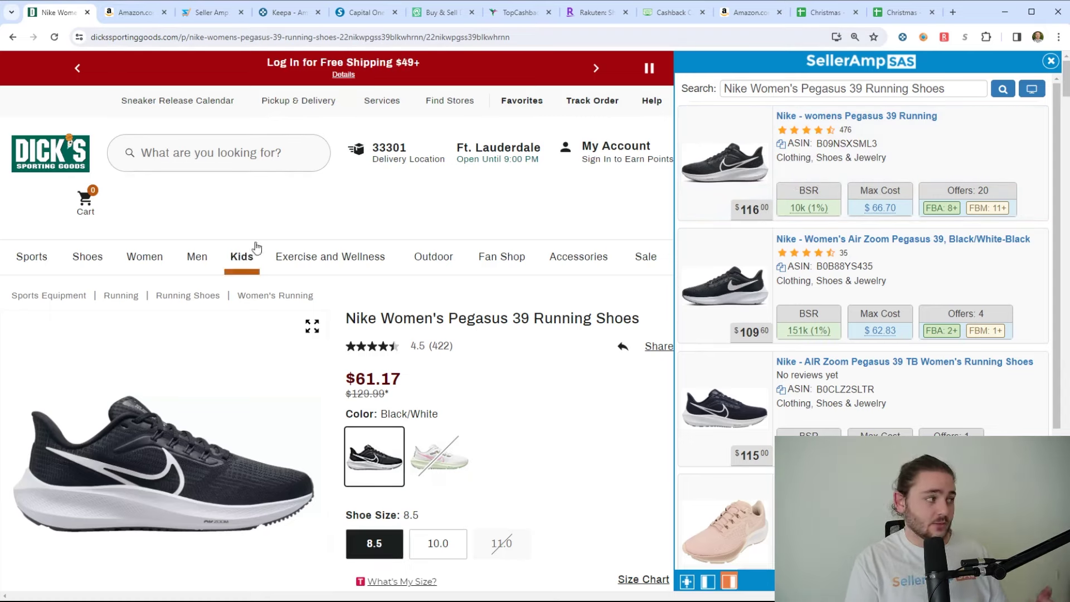
left_click(134, 13)
scroll(479, 169, "down", 5)
- Show the Pegasus 39 profit figures in SellerAmp: 61.00 cost, 108.00 sale, 36.52% ROI
scroll(476, 233, "up", 5)
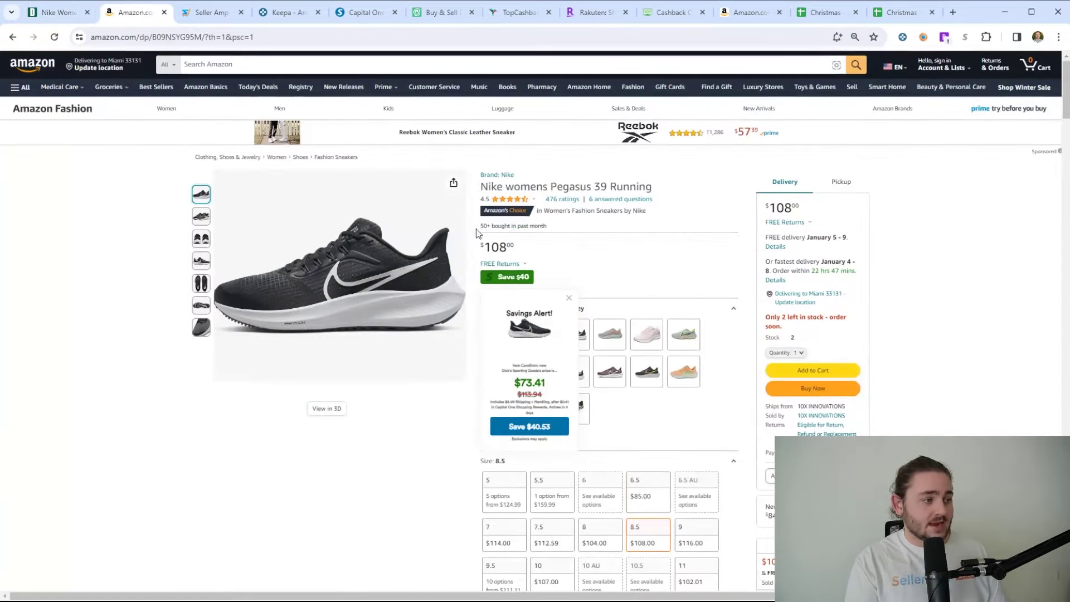
left_click(923, 38)
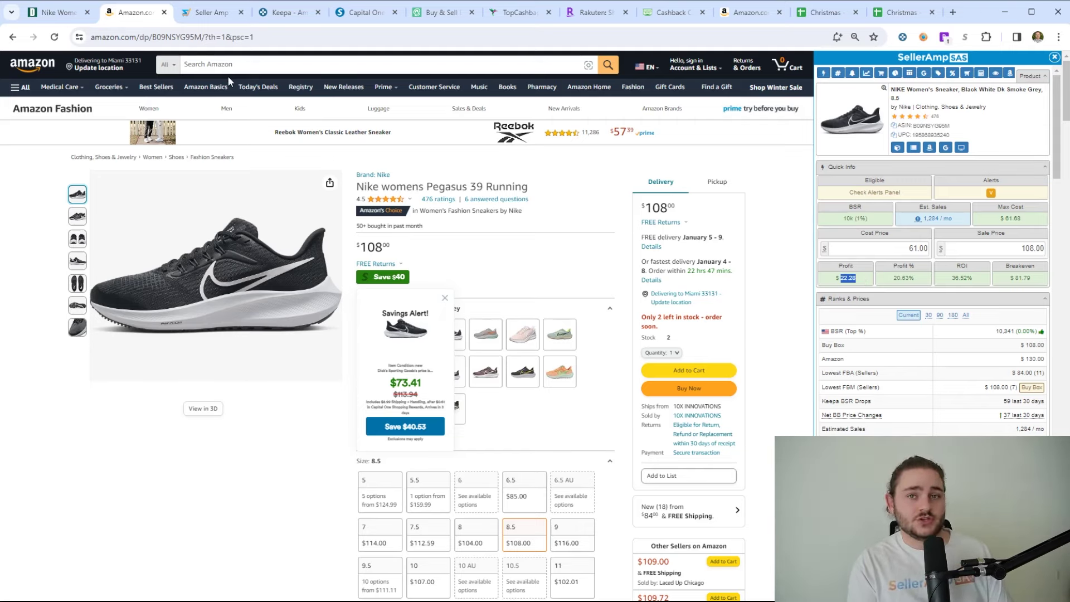
left_click(190, 16)
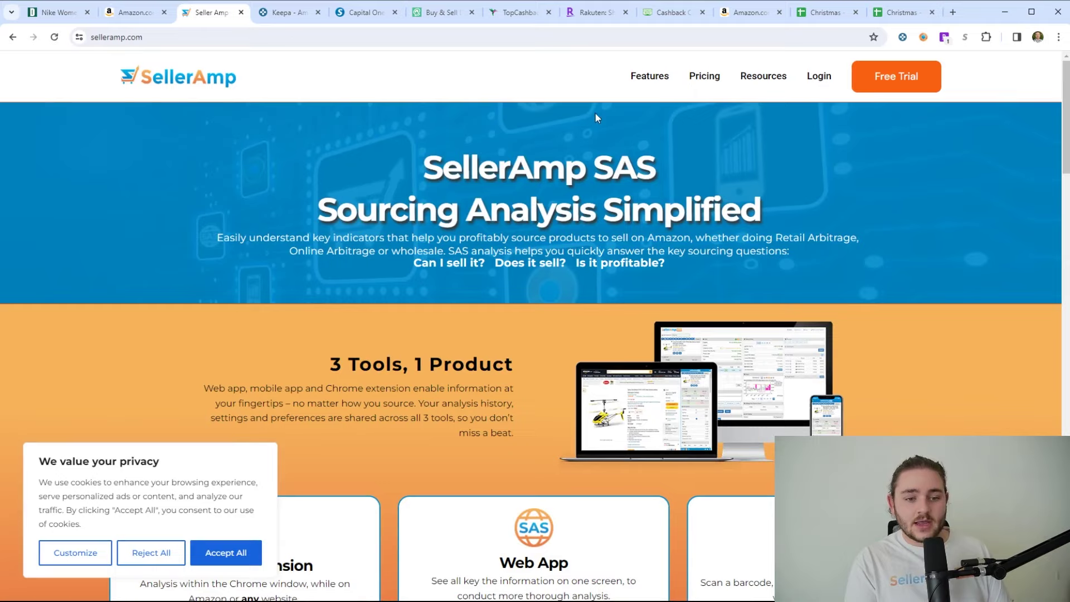
- Flip between the SellerAmp and Keepa homepages to compare the two tools
left_click(287, 12)
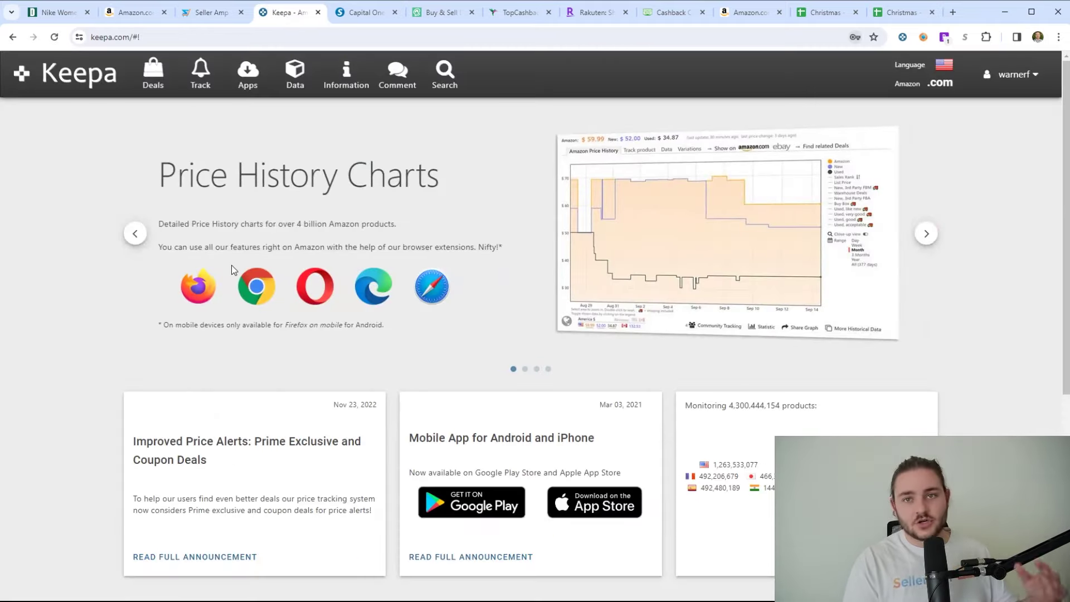
left_click(188, 17)
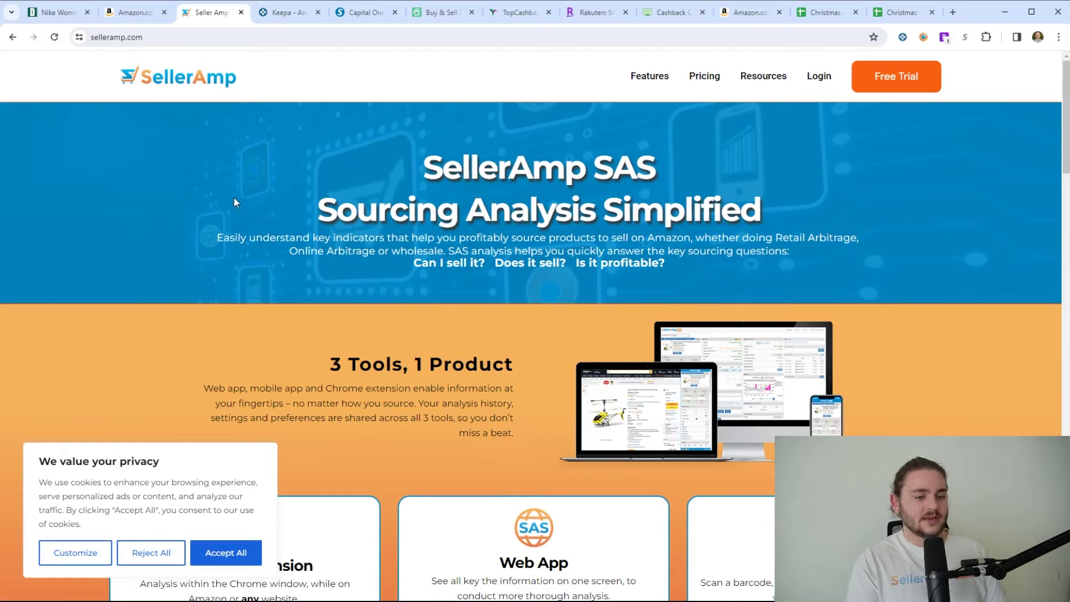
left_click(287, 12)
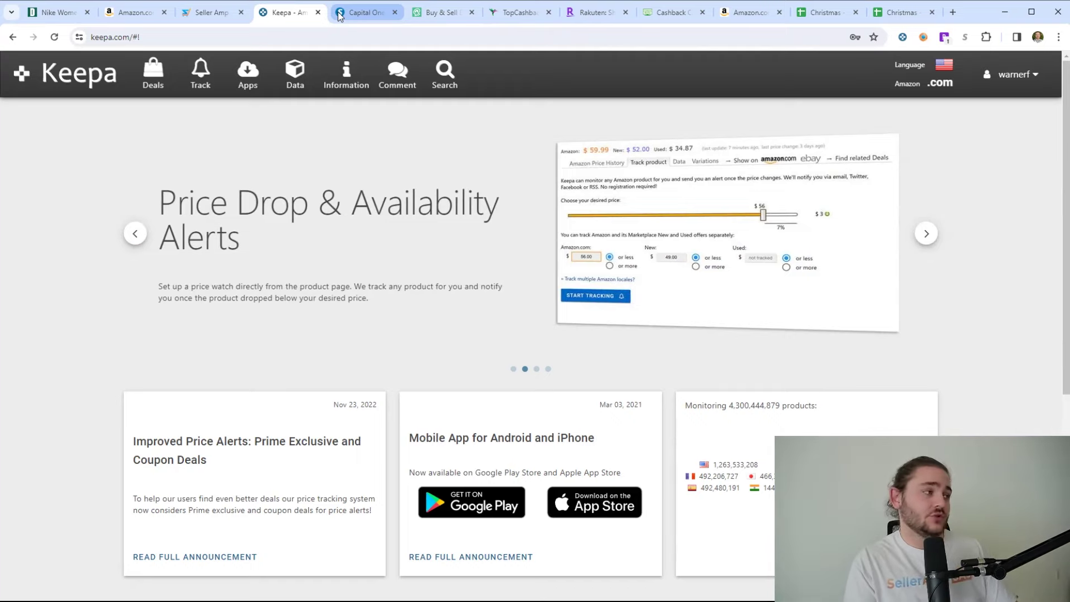
left_click(340, 17)
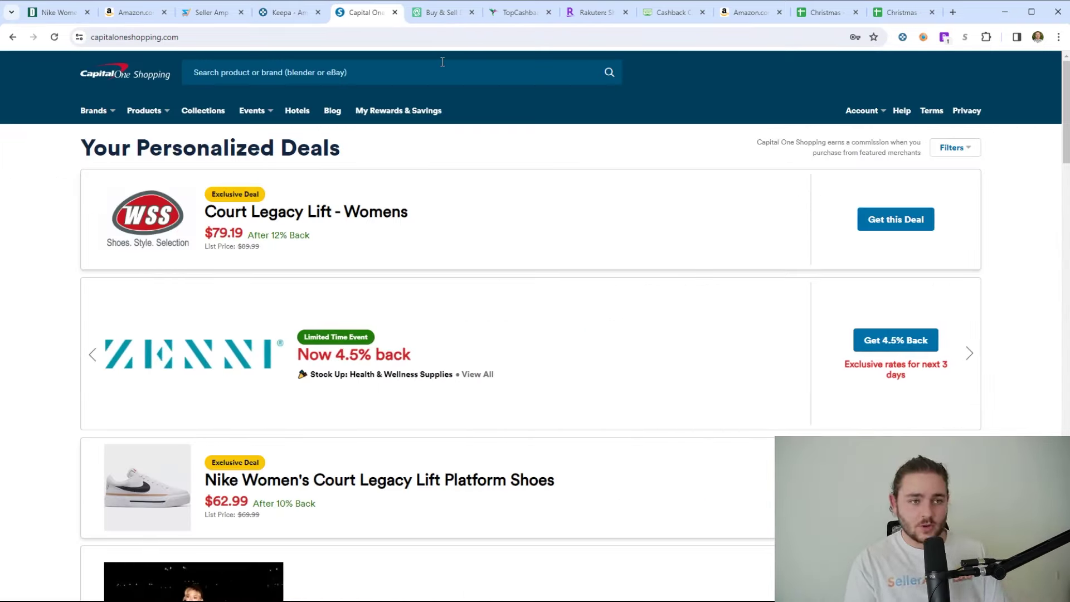
- On the Dick's Pegasus 39 page, reveal Capital One Shopping's 0.5% back and CYBER30 coupon
left_click(53, 13)
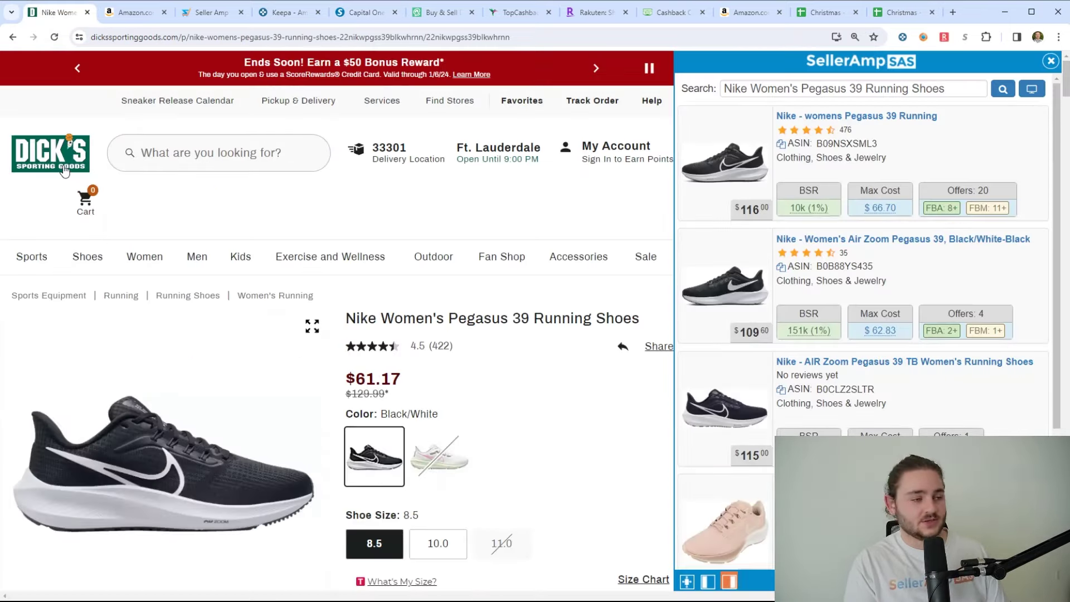
left_click(1052, 63)
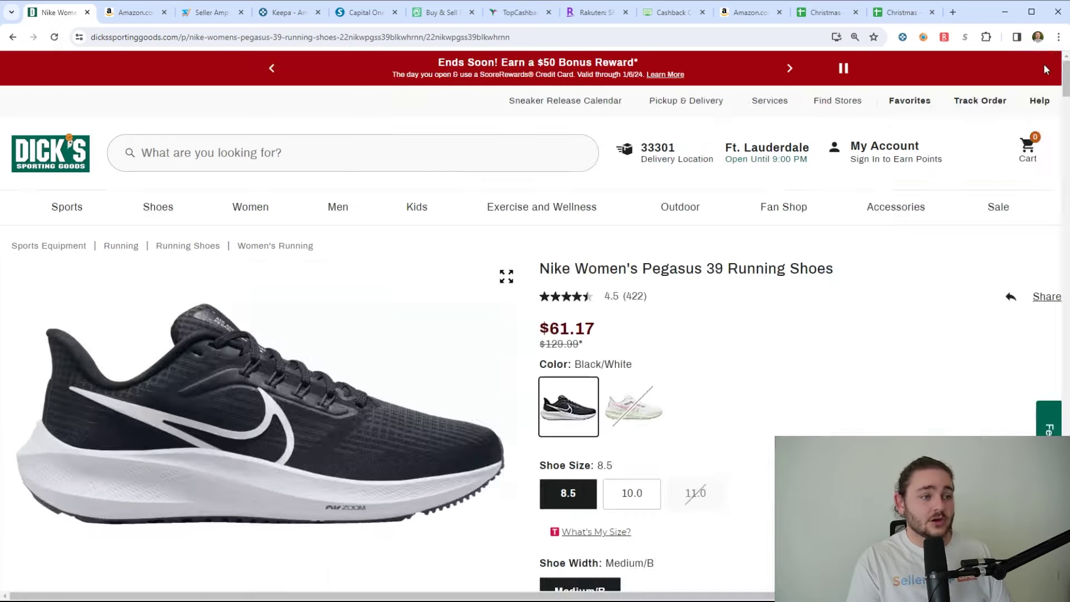
left_click(363, 13)
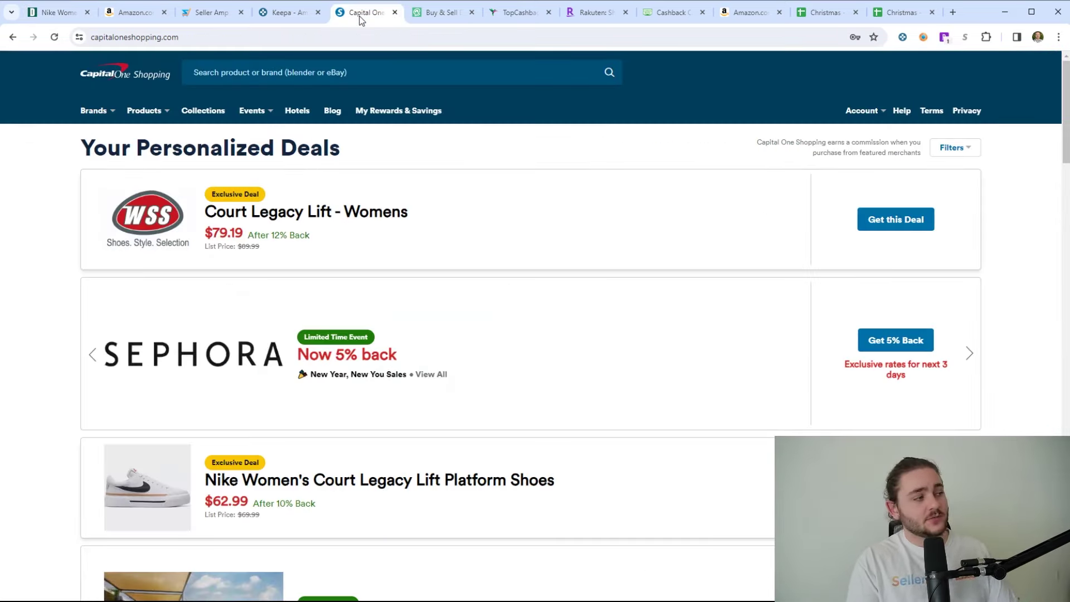
left_click(55, 15)
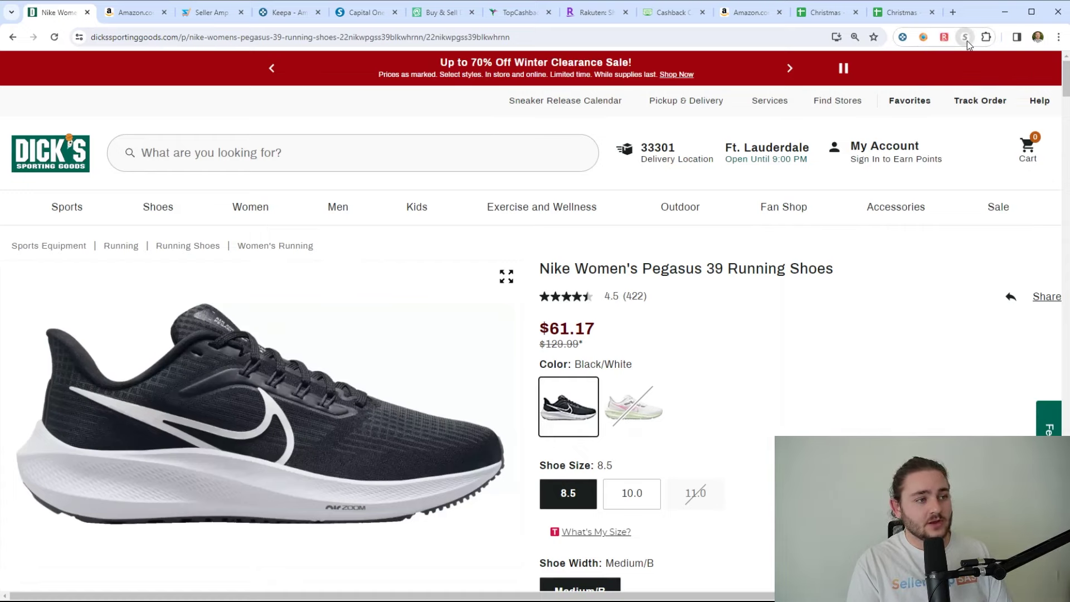
left_click(924, 36)
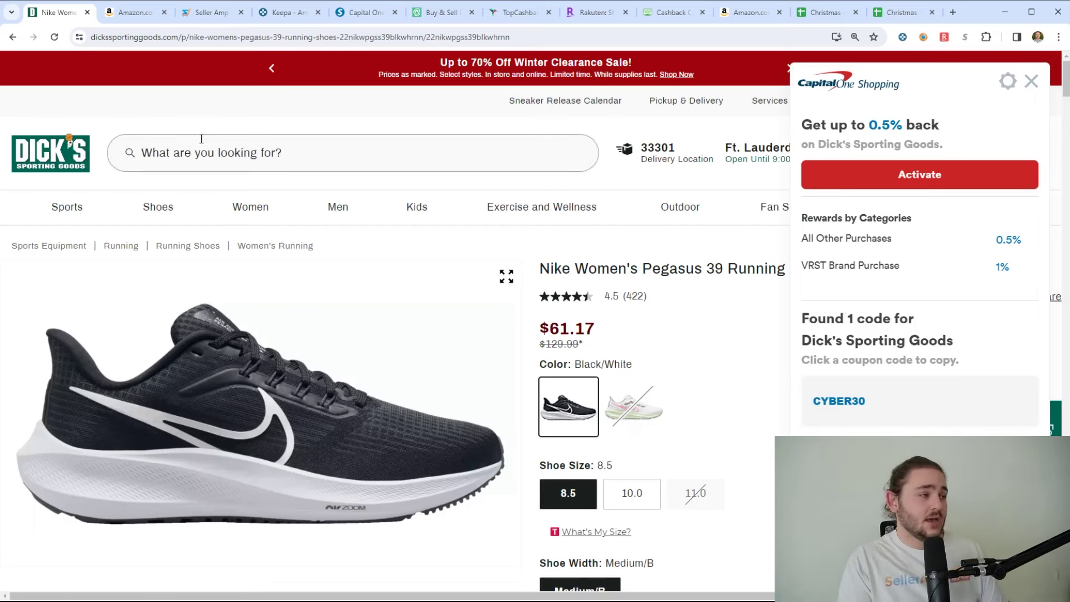
left_click(355, 15)
- Search Raise for 'dick' and open the DICK'S Sporting Goods discount gift cards
left_click(437, 14)
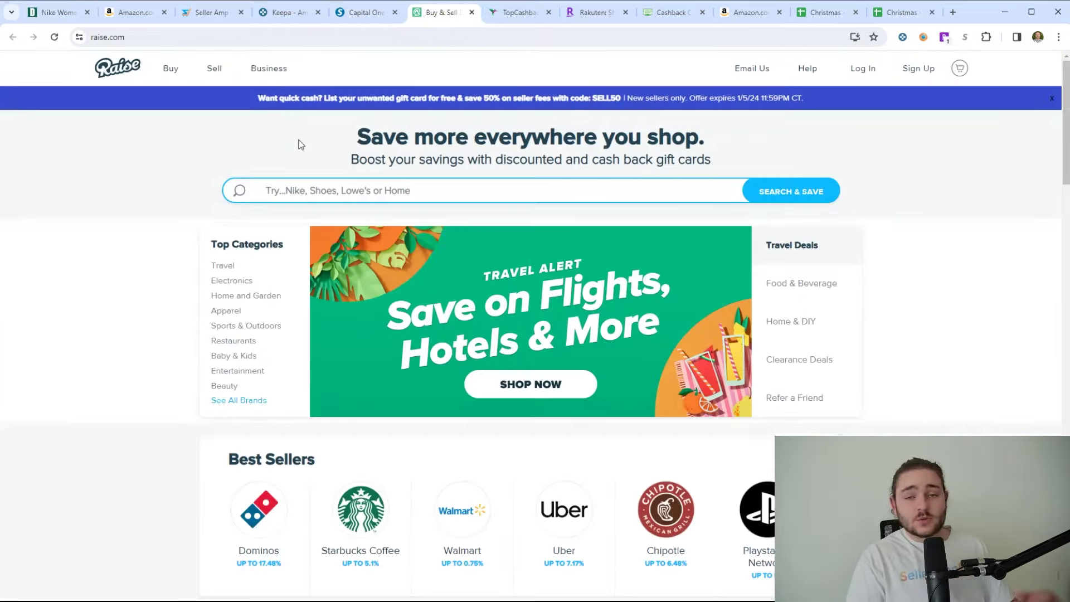
left_click(389, 190)
type("dick")
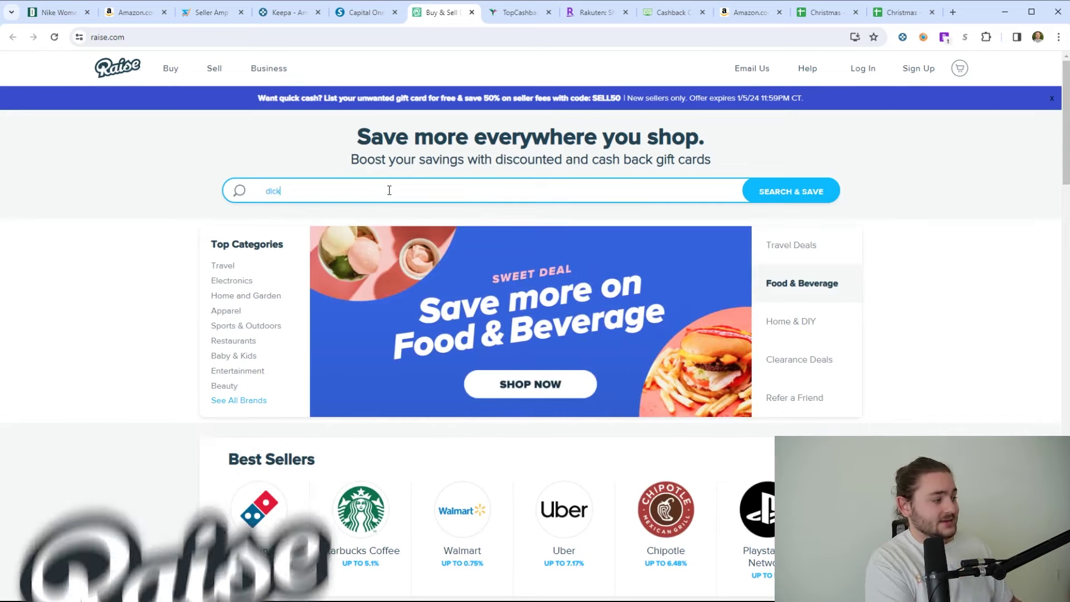
left_click(349, 223)
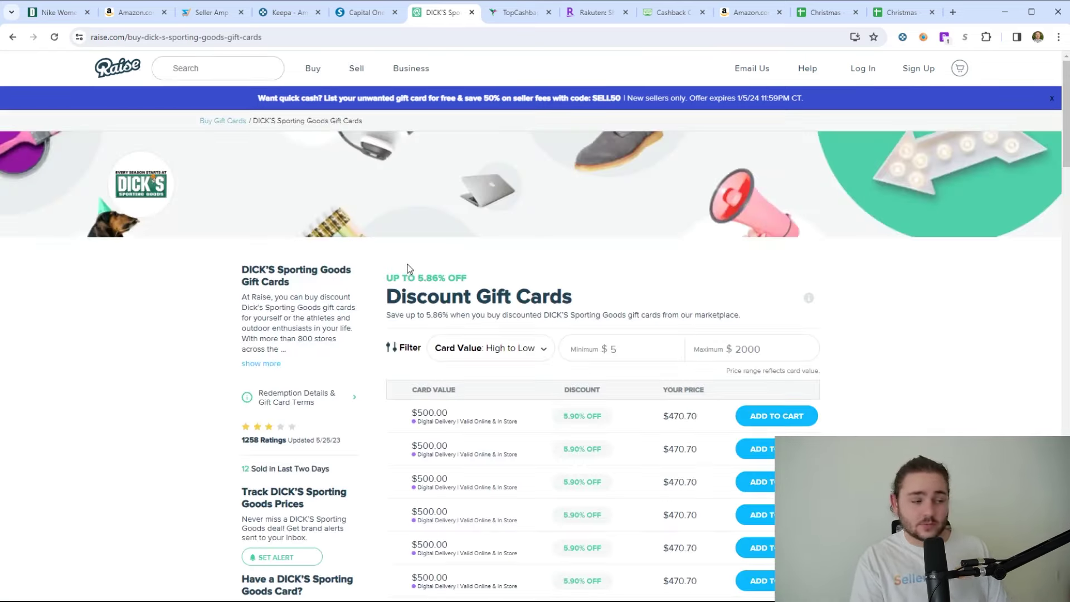
scroll(617, 420, "down", 2)
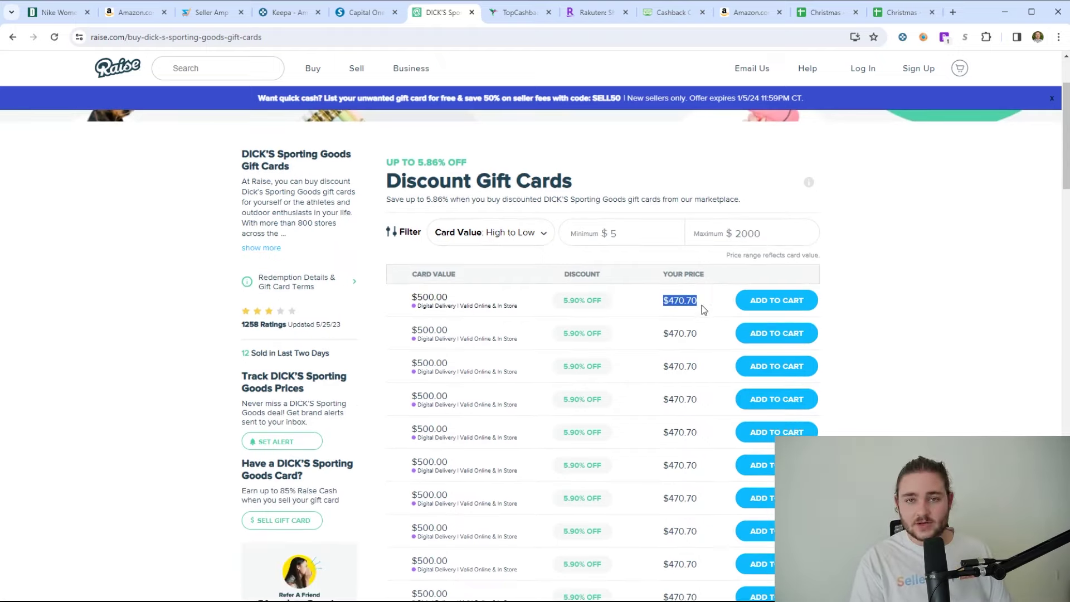
- Compare the $61.17 Dick's sale price against the 5.90% gift-card discount ($500 for $470.70)
left_click(136, 12)
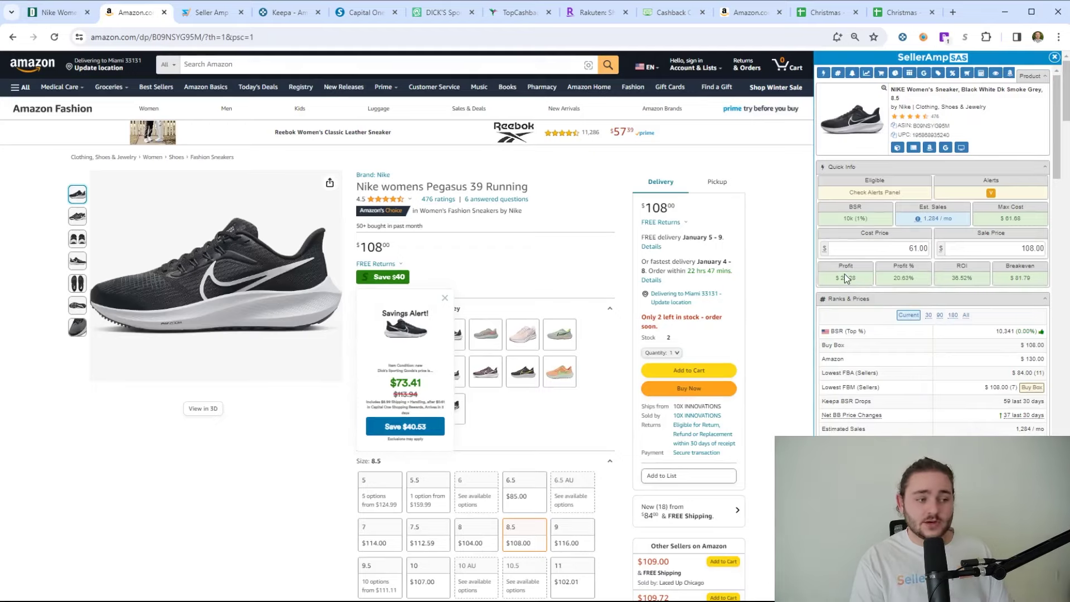
left_click(36, 5)
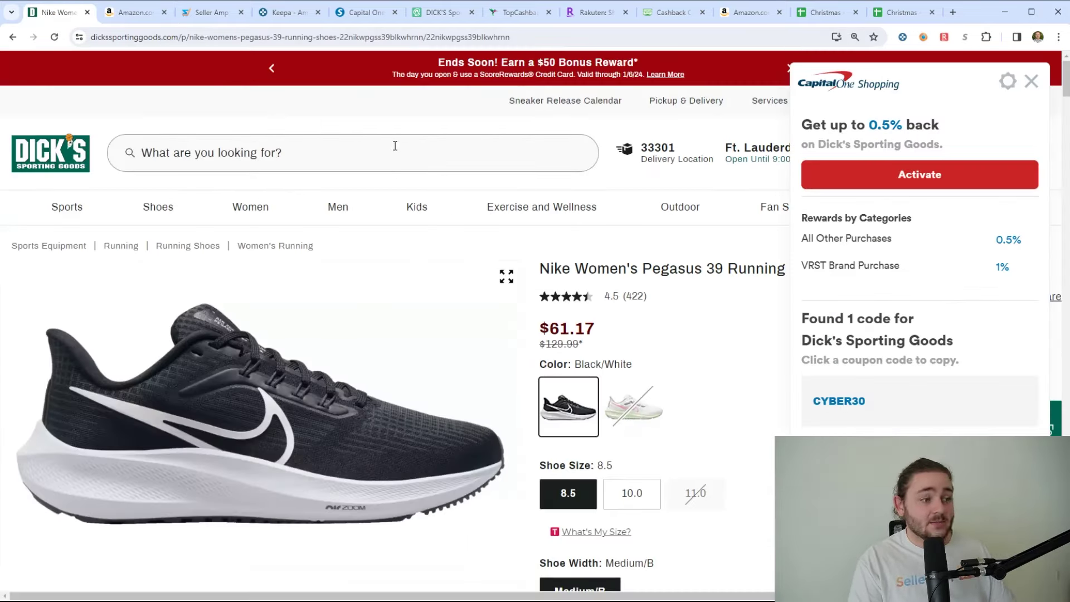
triple_click(557, 329)
left_click(648, 66)
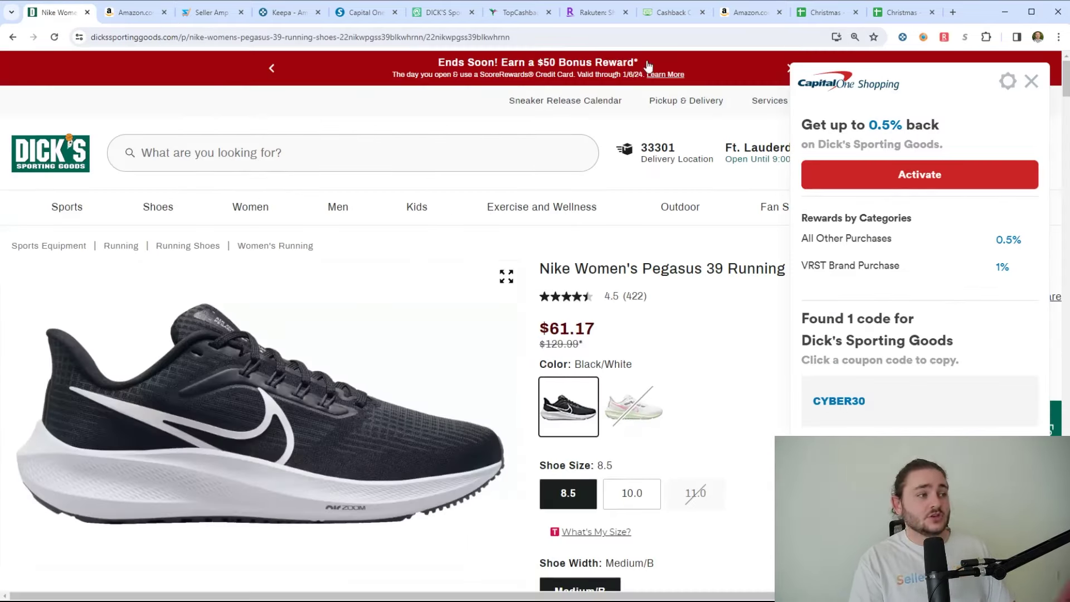
left_click(433, 11)
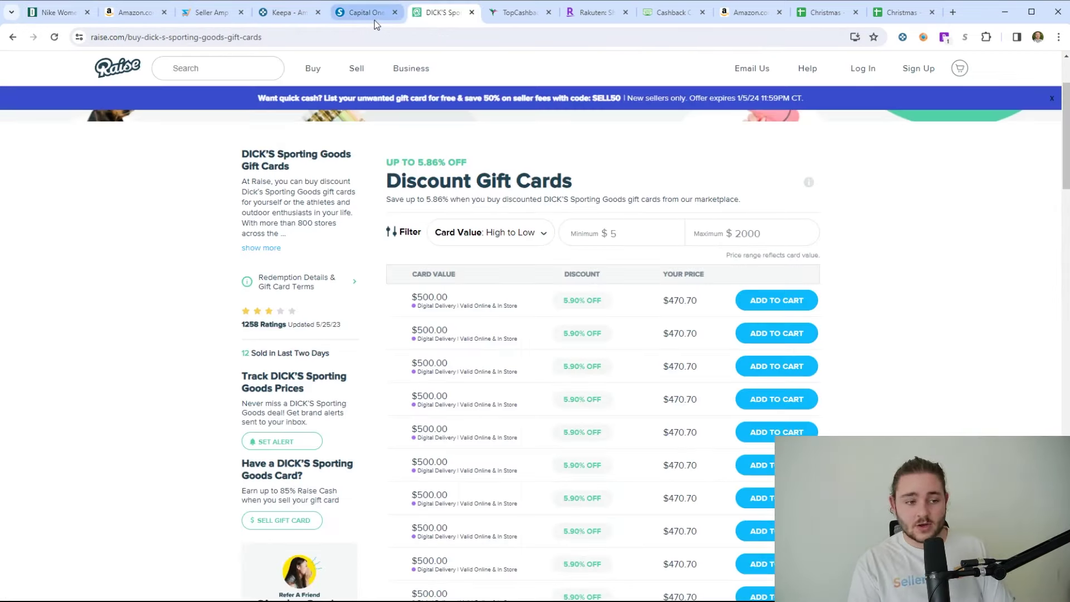
left_click(607, 314)
left_click(521, 19)
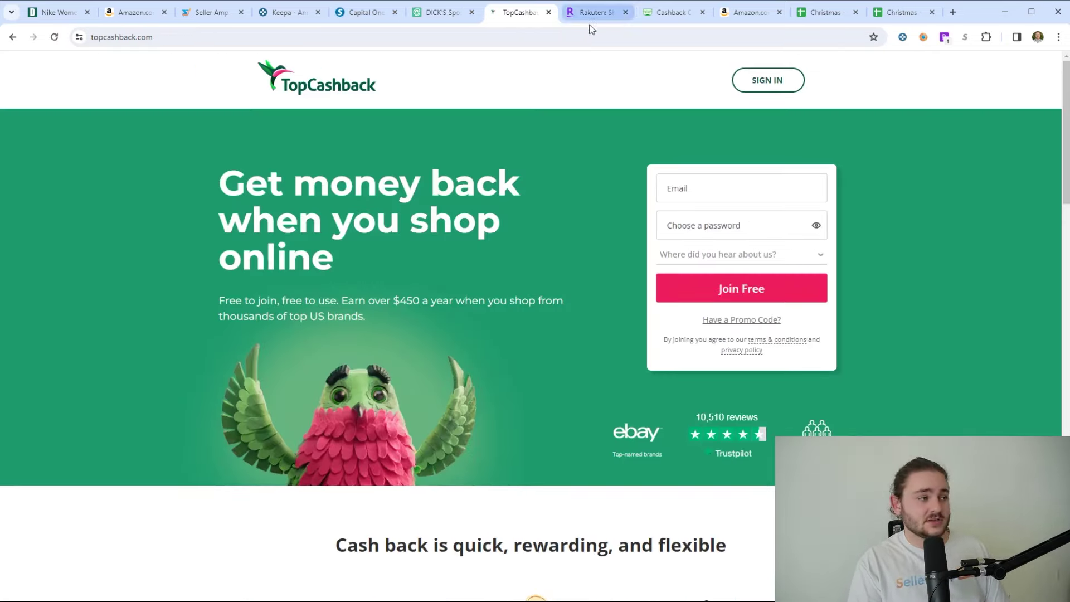
- Glance over the Rakuten, TopCashback and Dick's pages before bringing up Cashback Monitor
left_click(590, 13)
left_click(514, 16)
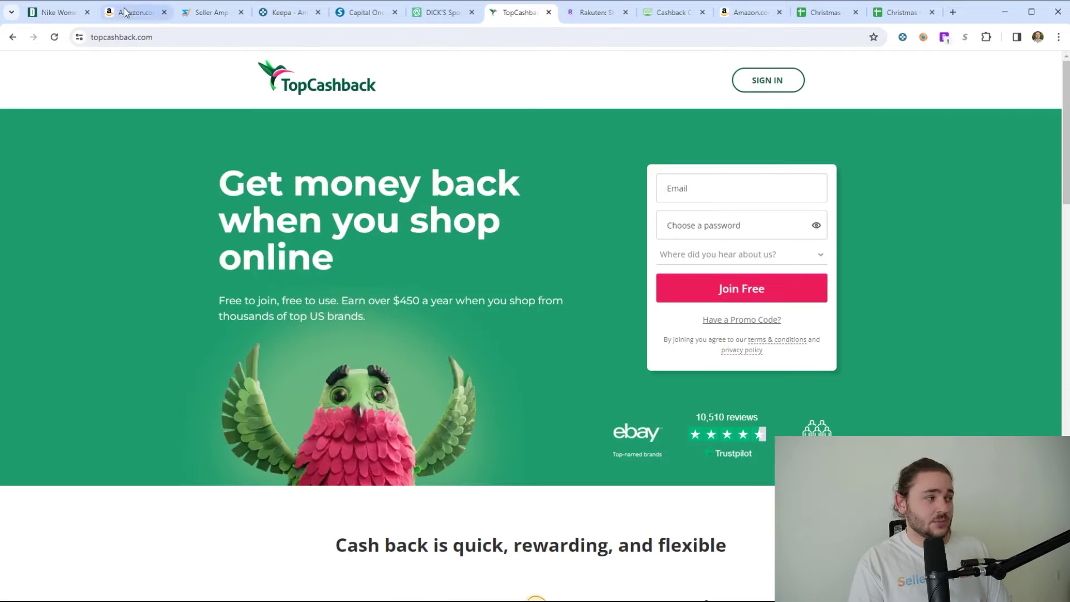
left_click(56, 12)
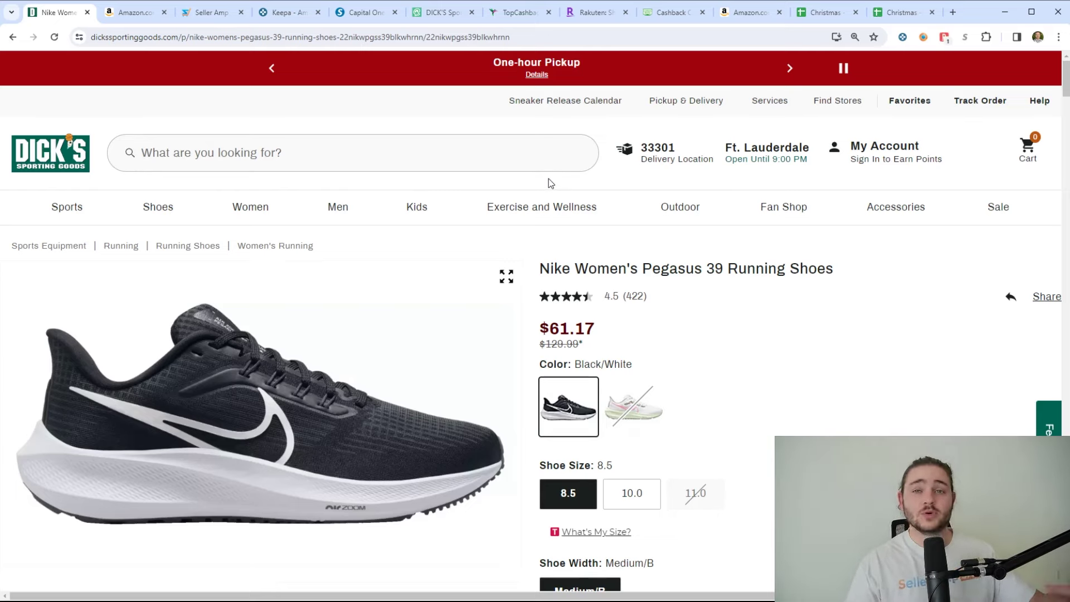
left_click(669, 17)
- Accept the privacy consent and look up Dicks Sporting Goods cashback rates by searching 'dick'
left_click(673, 444)
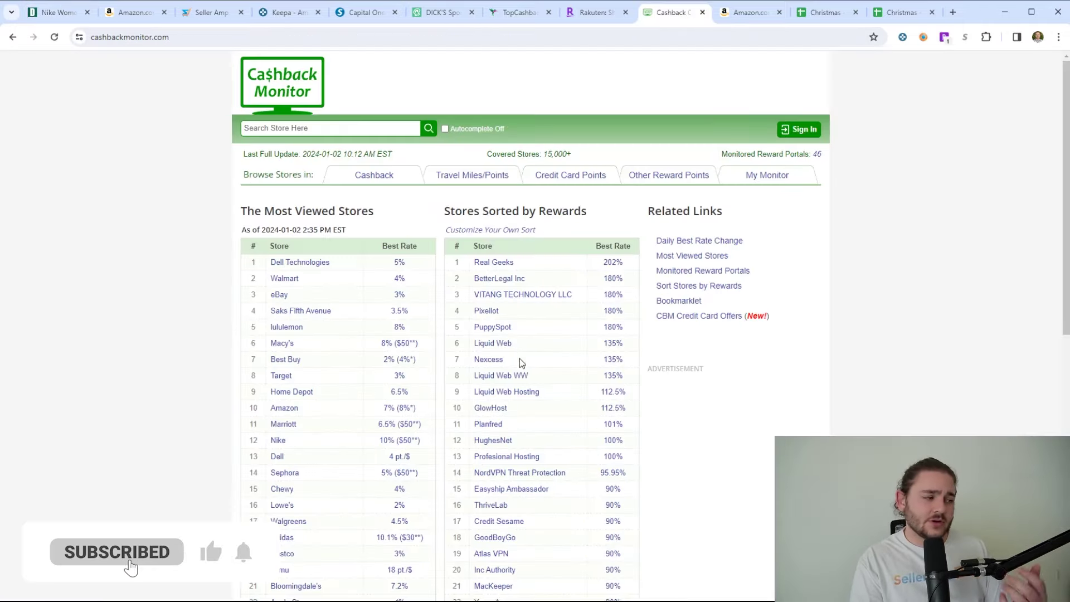
left_click(287, 125)
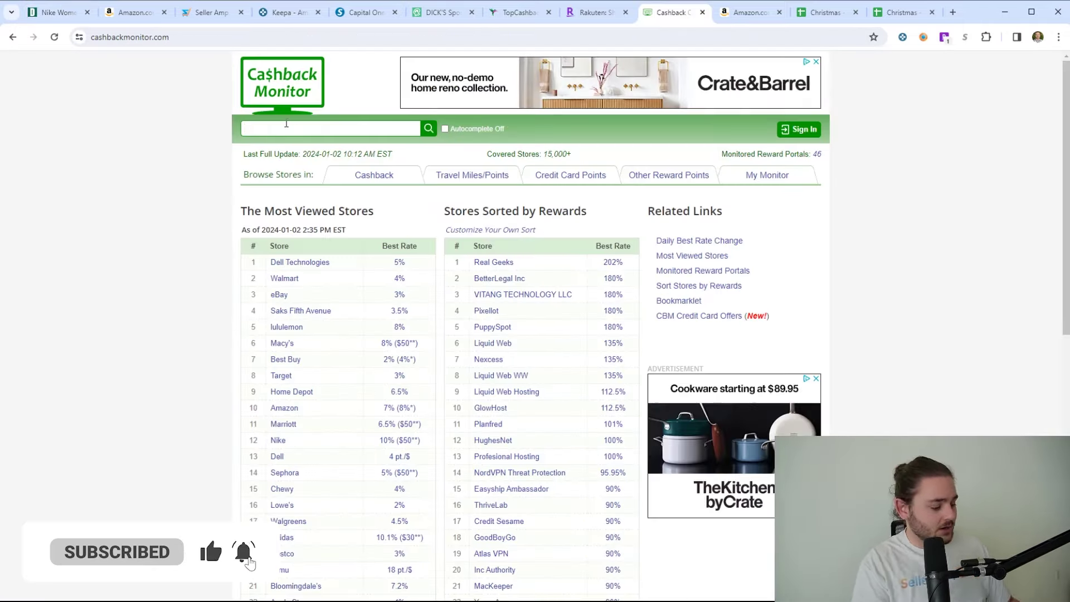
type("dick")
left_click(329, 143)
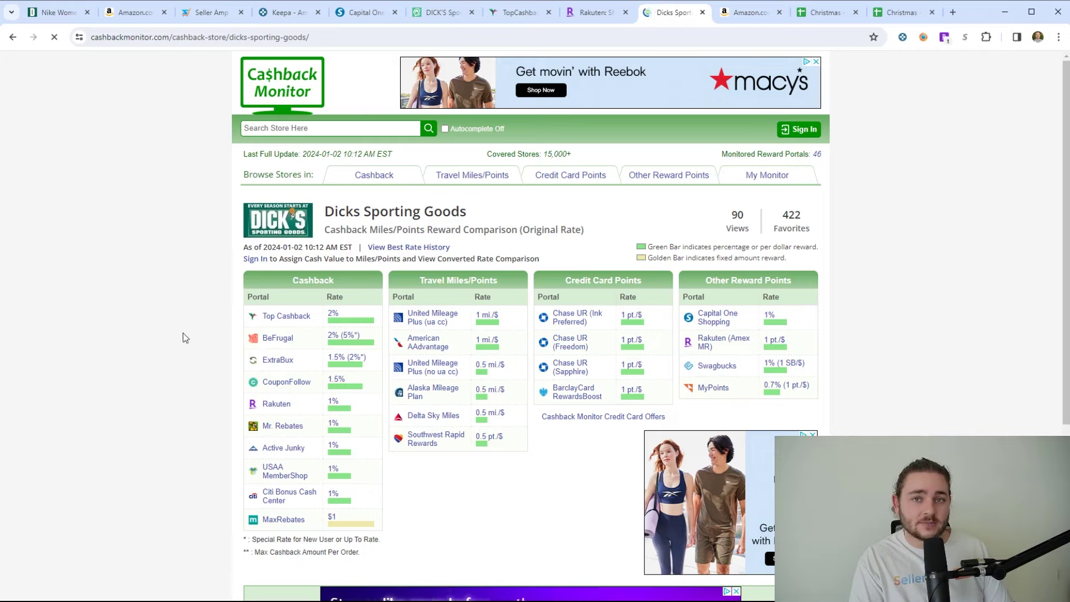
- Search 'macy' to compare Macy's cashback rates against the Dick's gift-card discounts
left_click(290, 132)
type("macy")
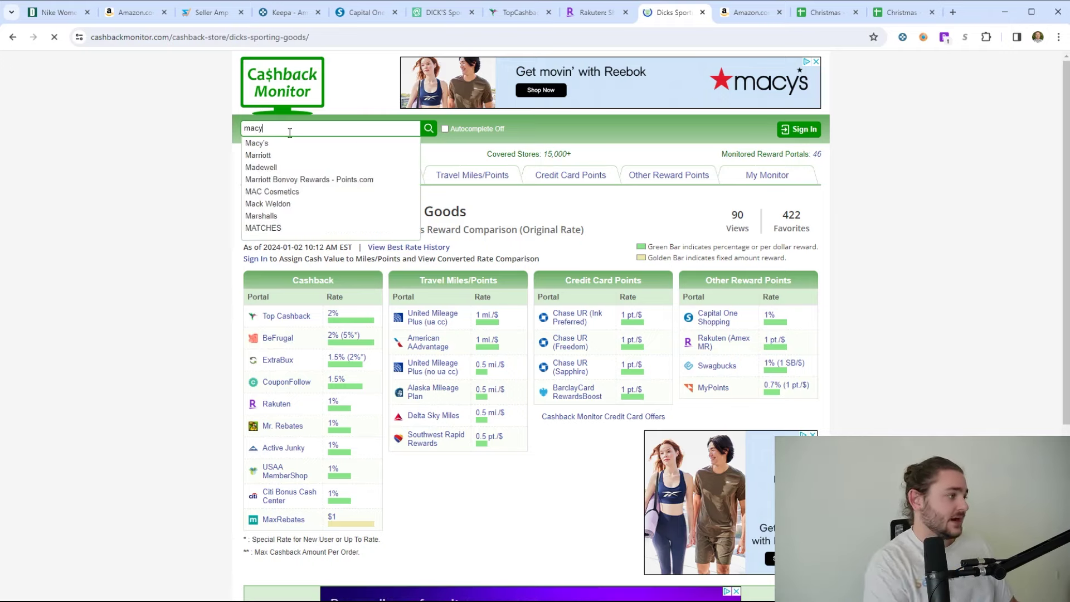
left_click(273, 141)
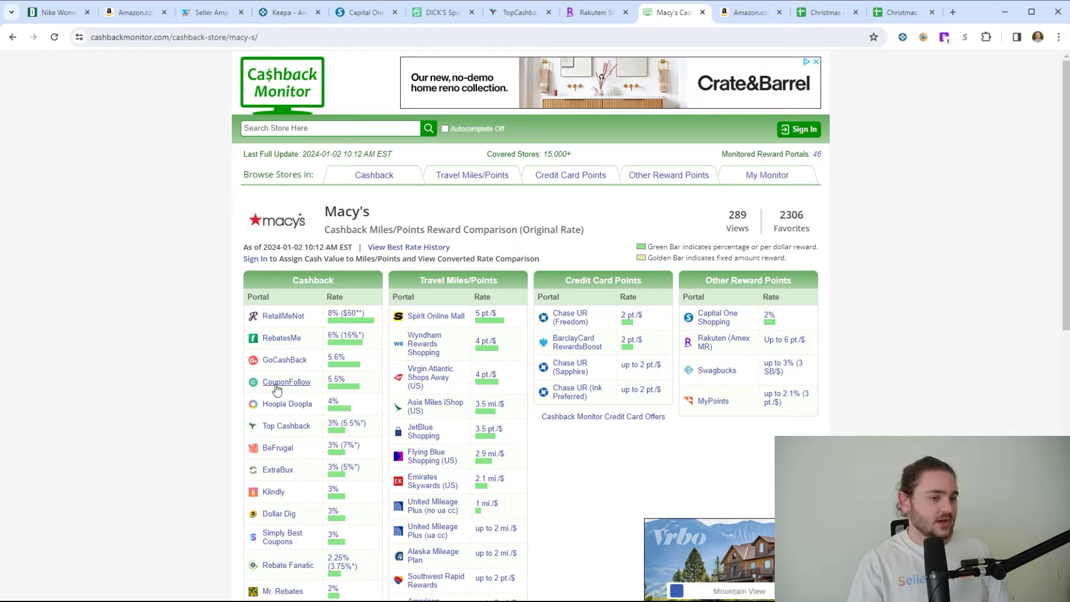
left_click(443, 13)
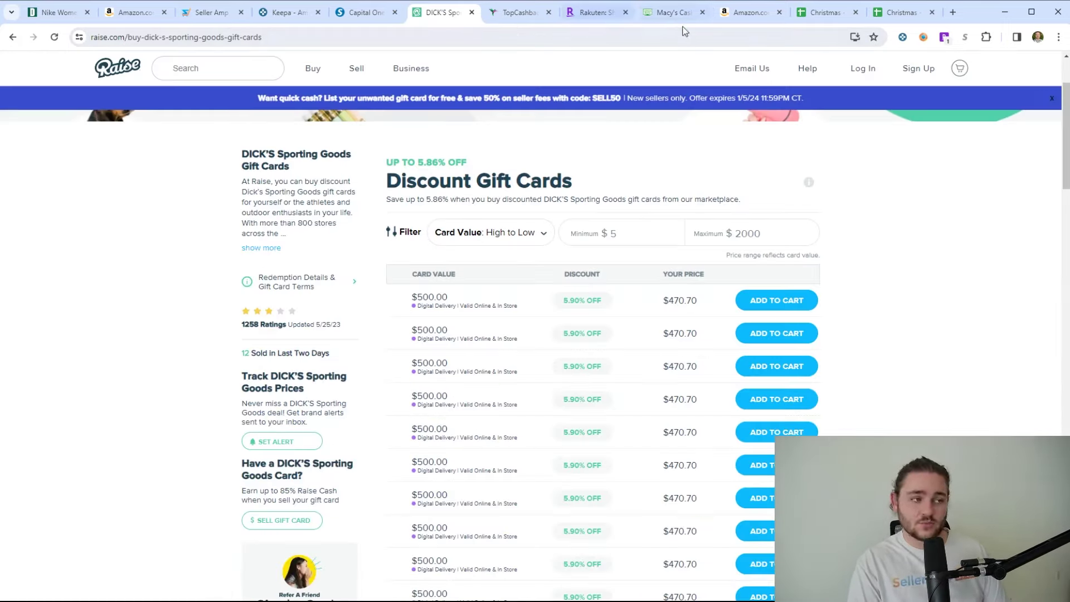
left_click(659, 12)
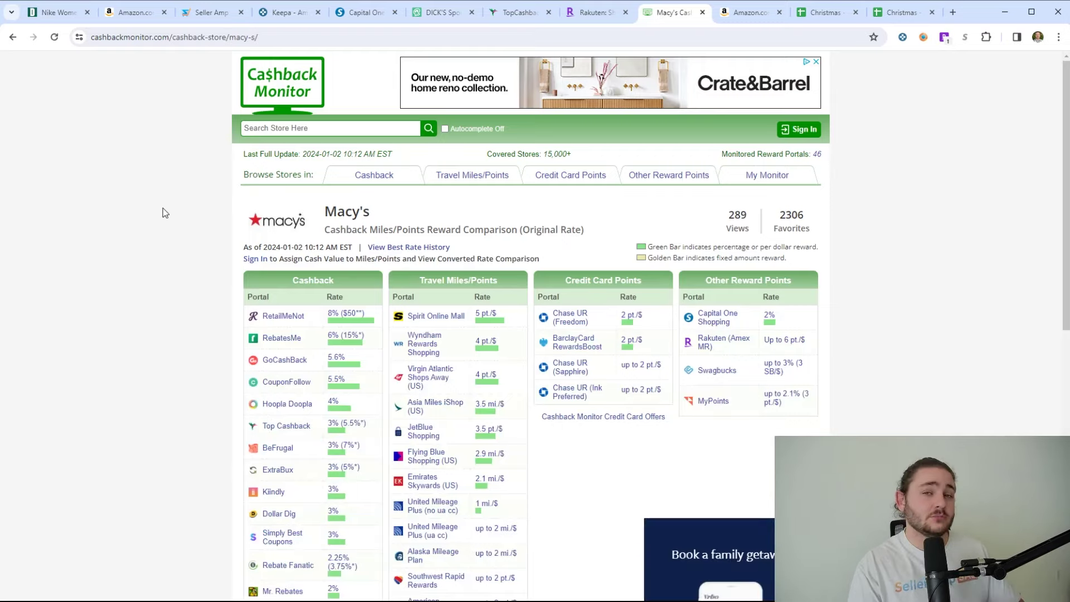
left_click(454, 13)
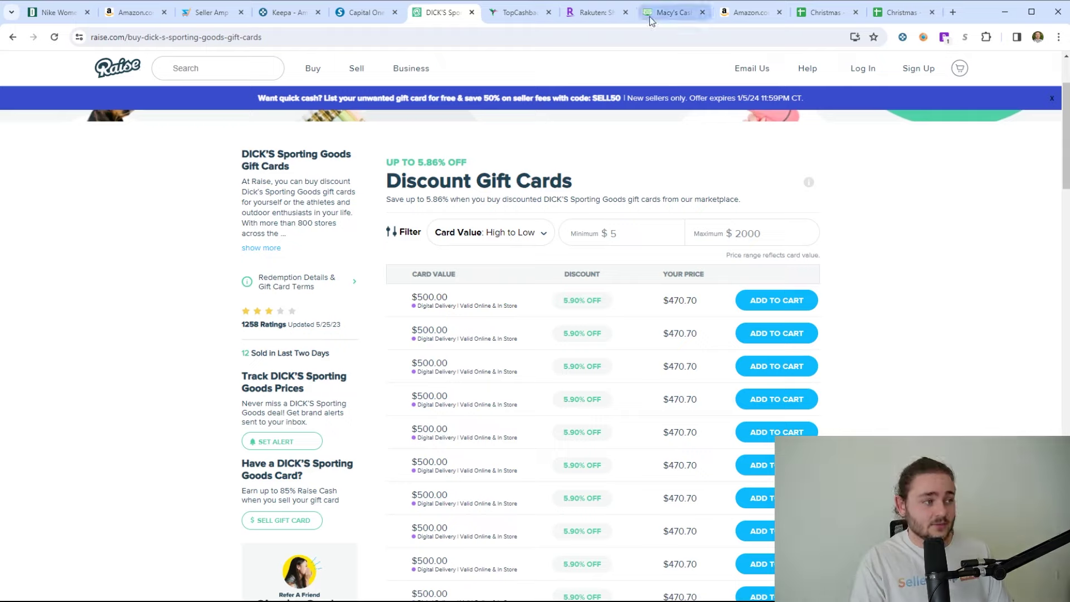
left_click(669, 13)
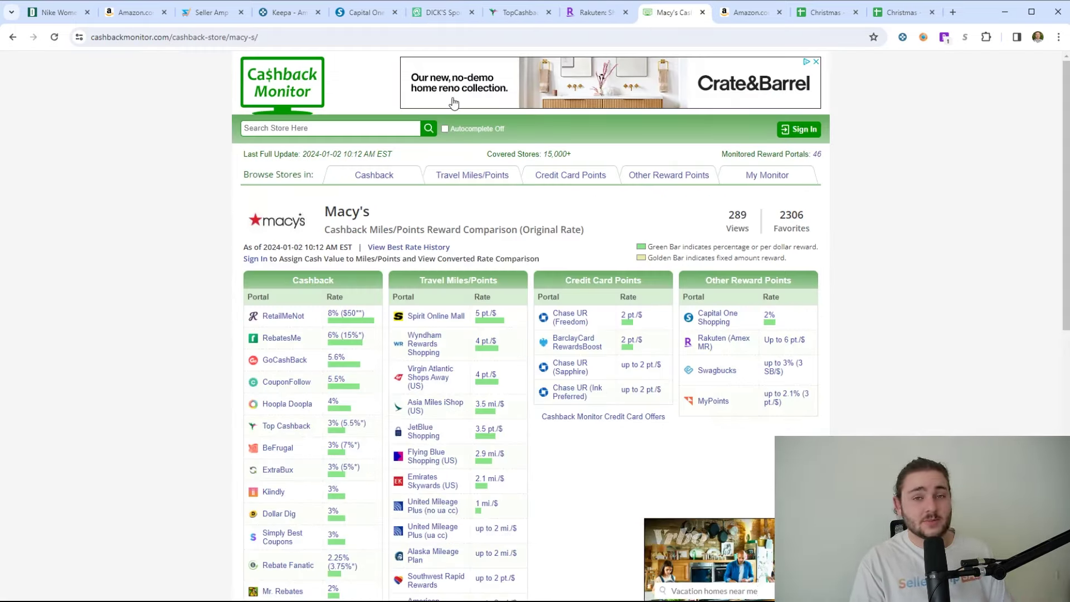
left_click(110, 21)
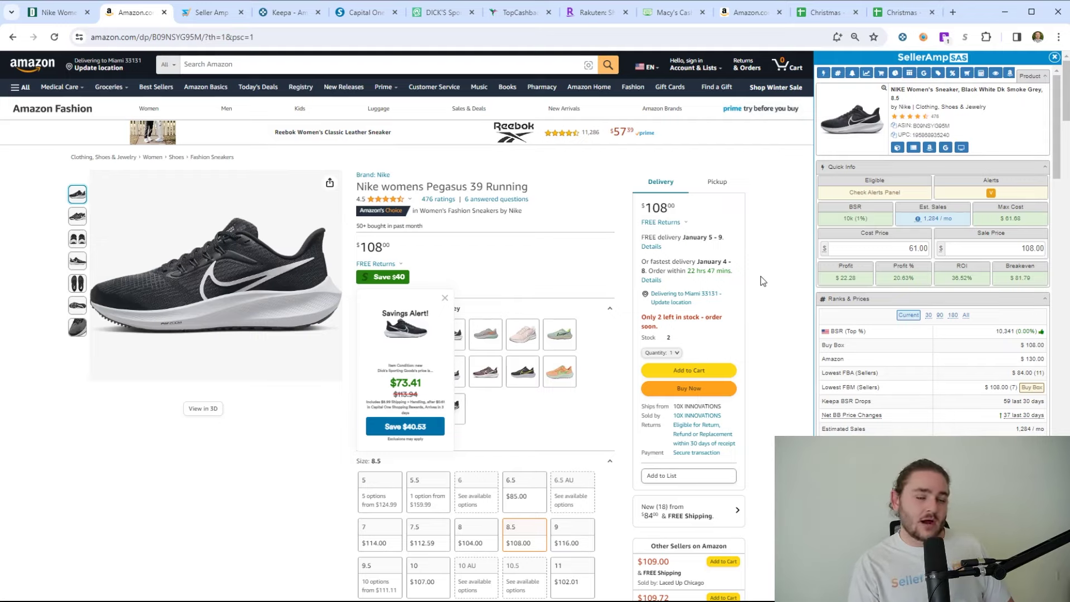
left_click(57, 17)
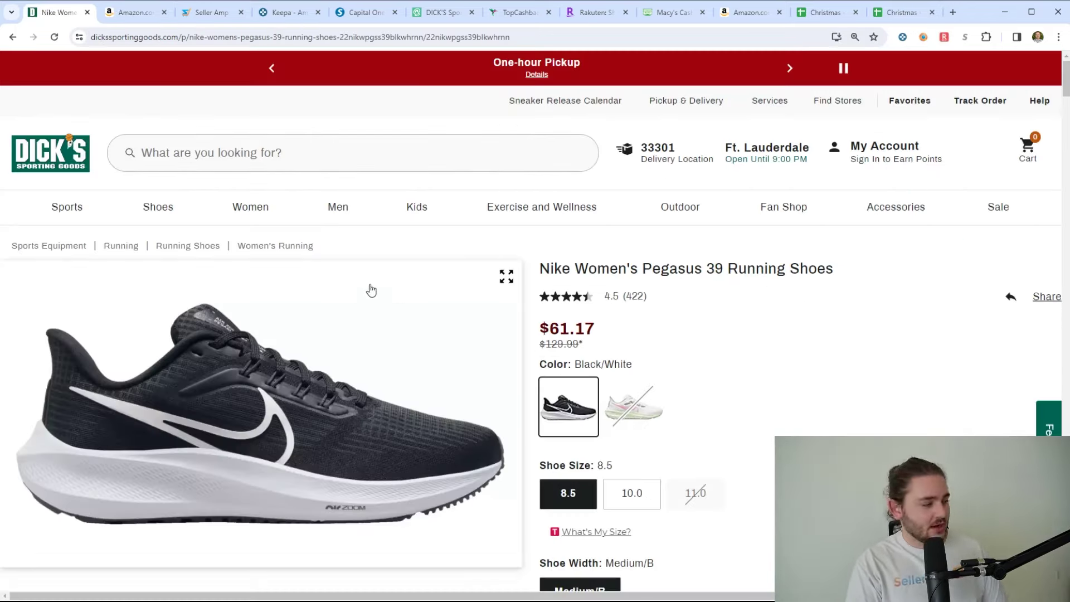
left_click(135, 17)
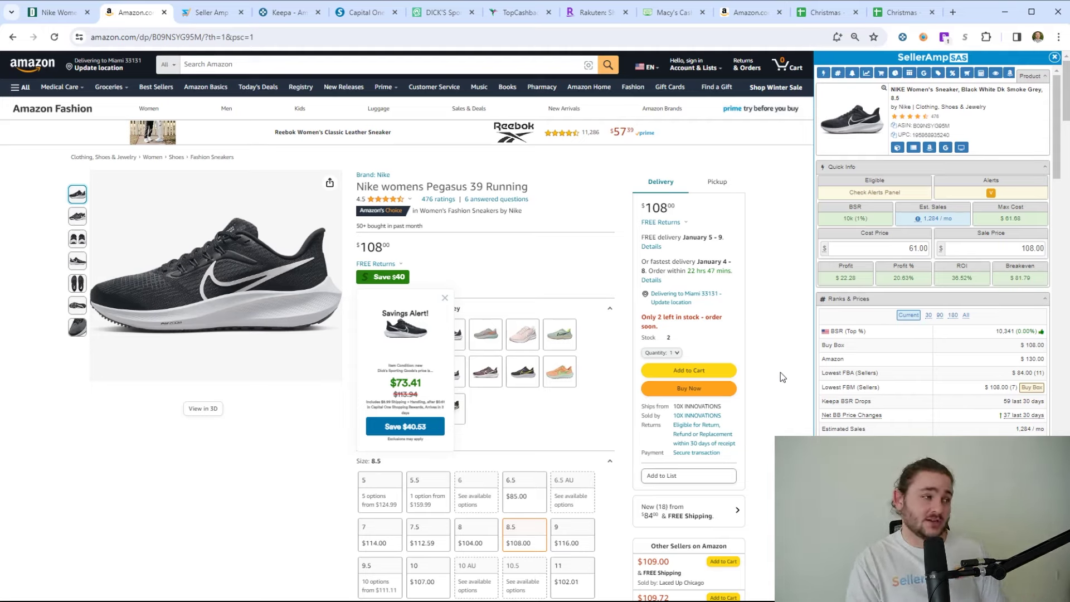
scroll(928, 340, "down", 10)
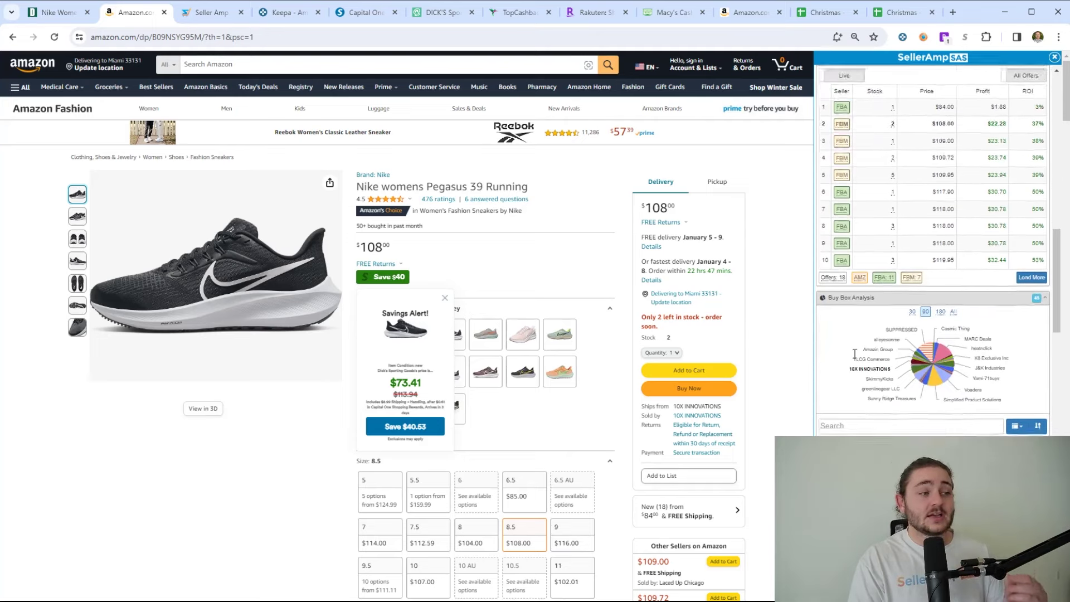
- Review the competing FBA seller offers for the Pegasus 39 in the SellerAmp sidebar
scroll(856, 355, "up", 3)
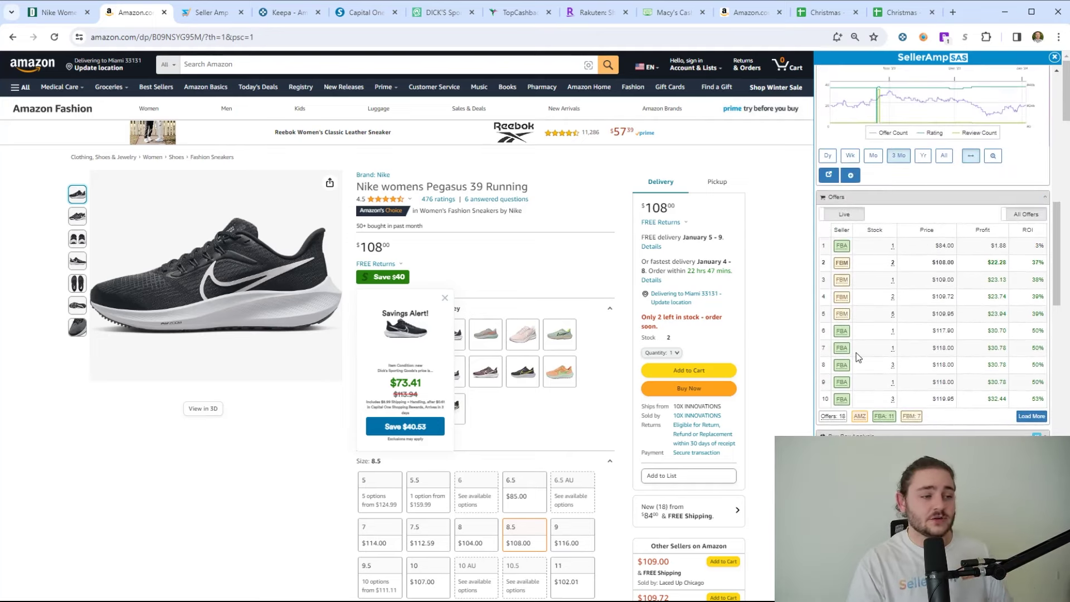
scroll(858, 357, "down", 3)
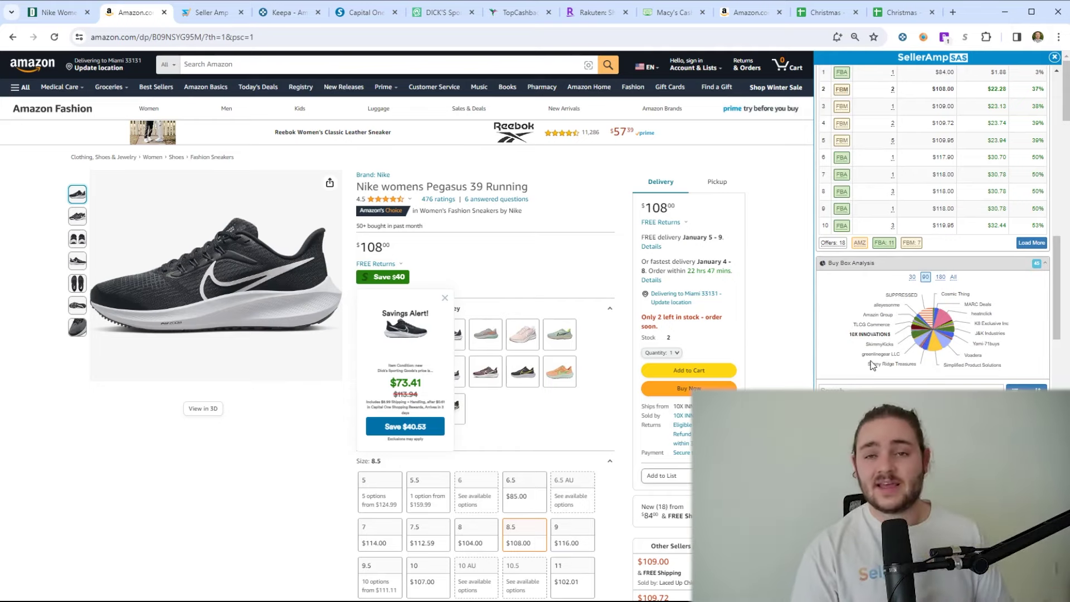
scroll(874, 138, "up", 1)
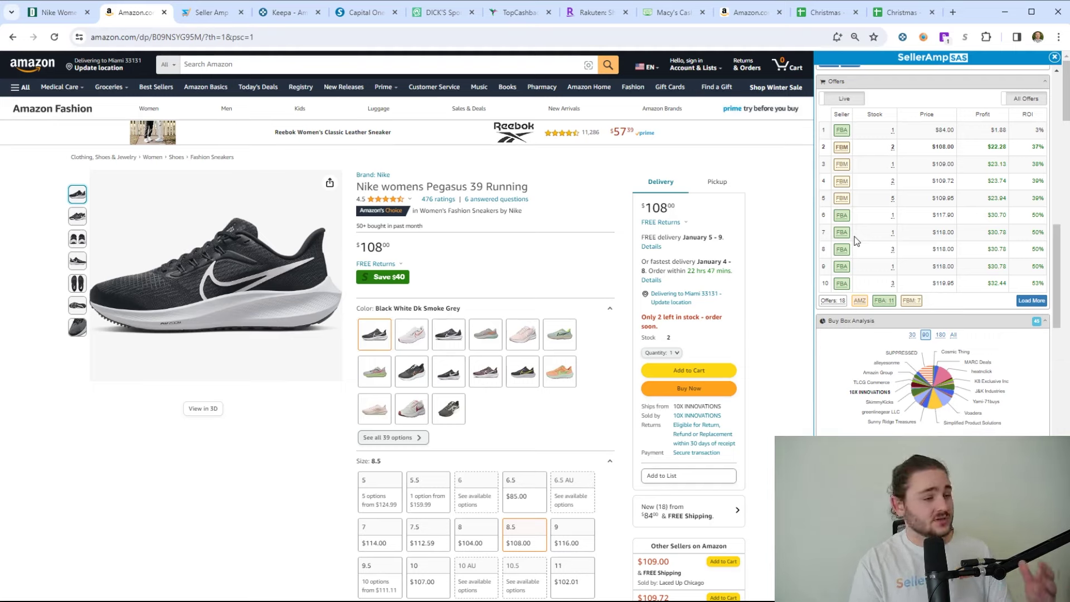
mouse_move(843, 221)
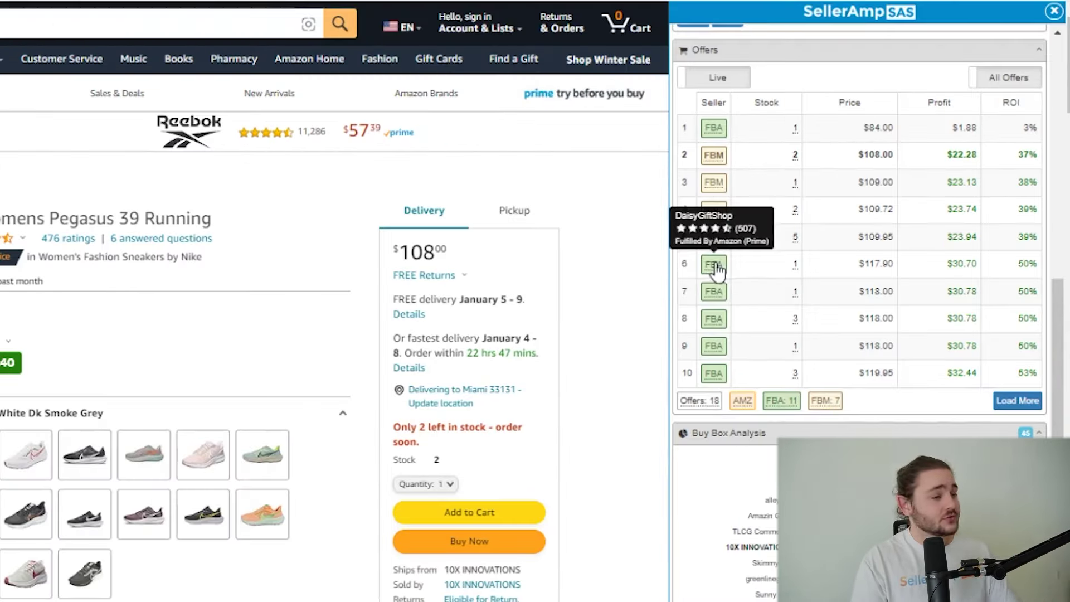
mouse_move(845, 233)
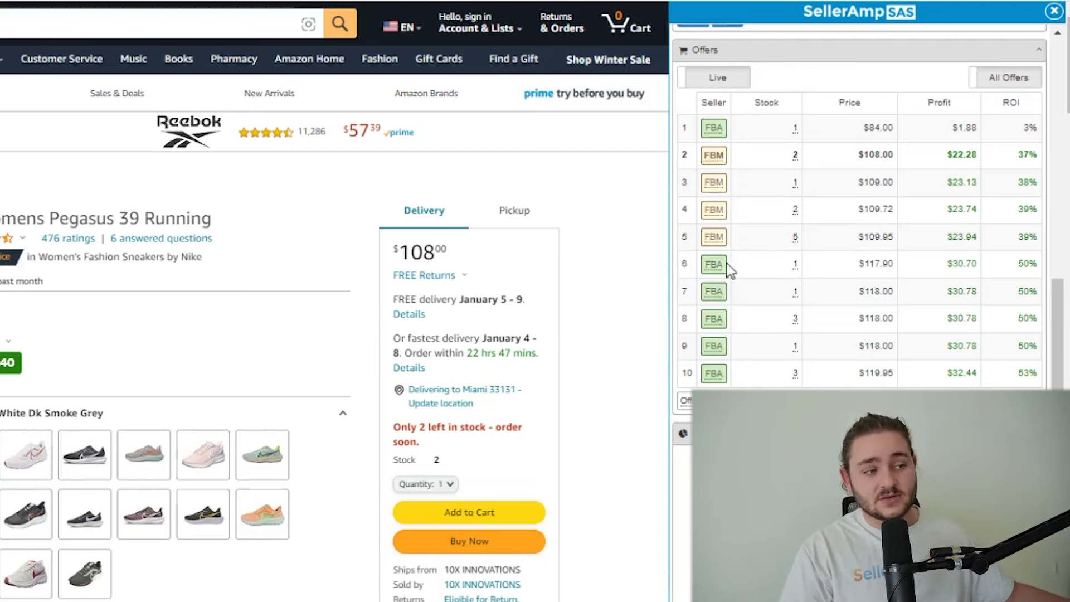
mouse_move(711, 270)
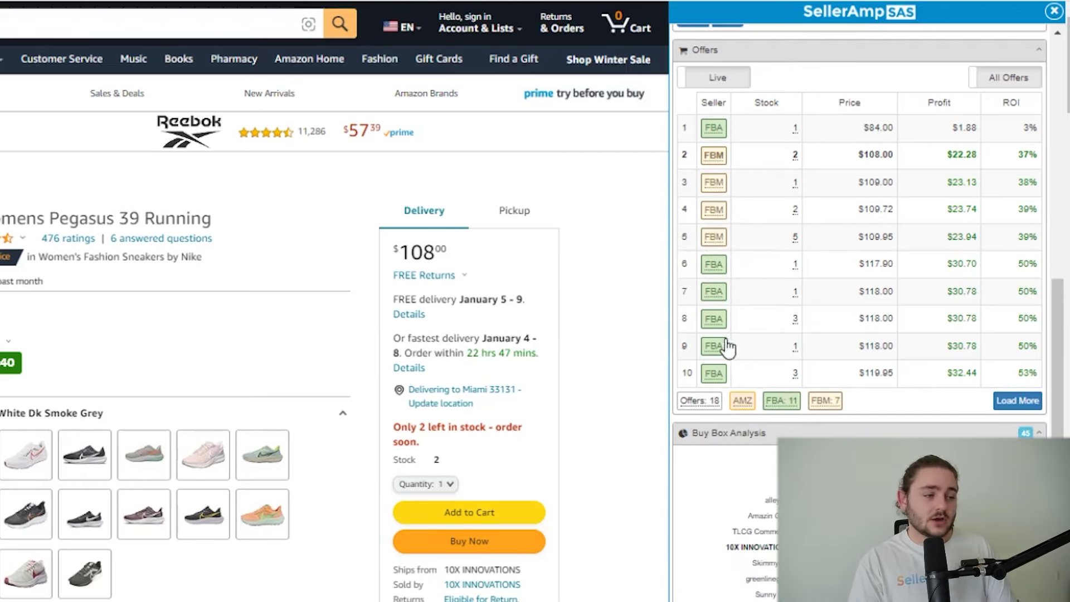
mouse_move(713, 332)
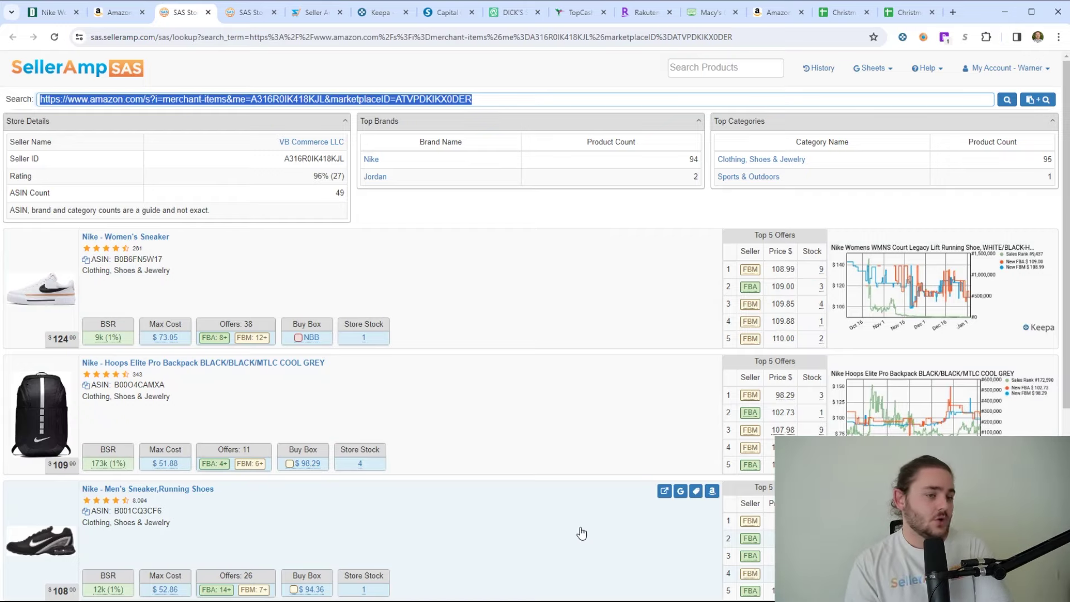
left_click(114, 12)
left_click(181, 11)
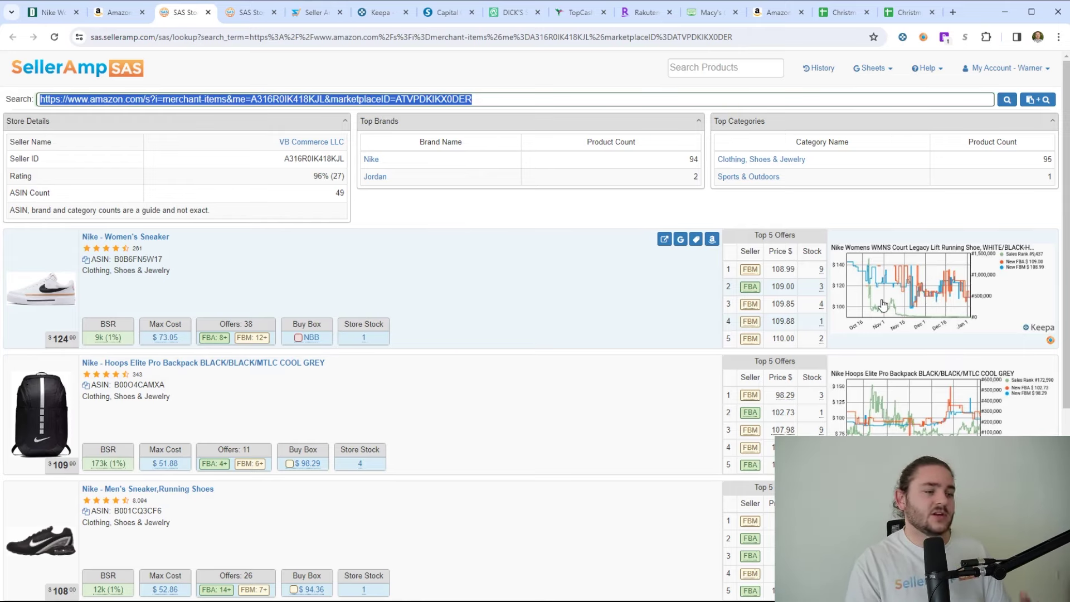
mouse_move(166, 340)
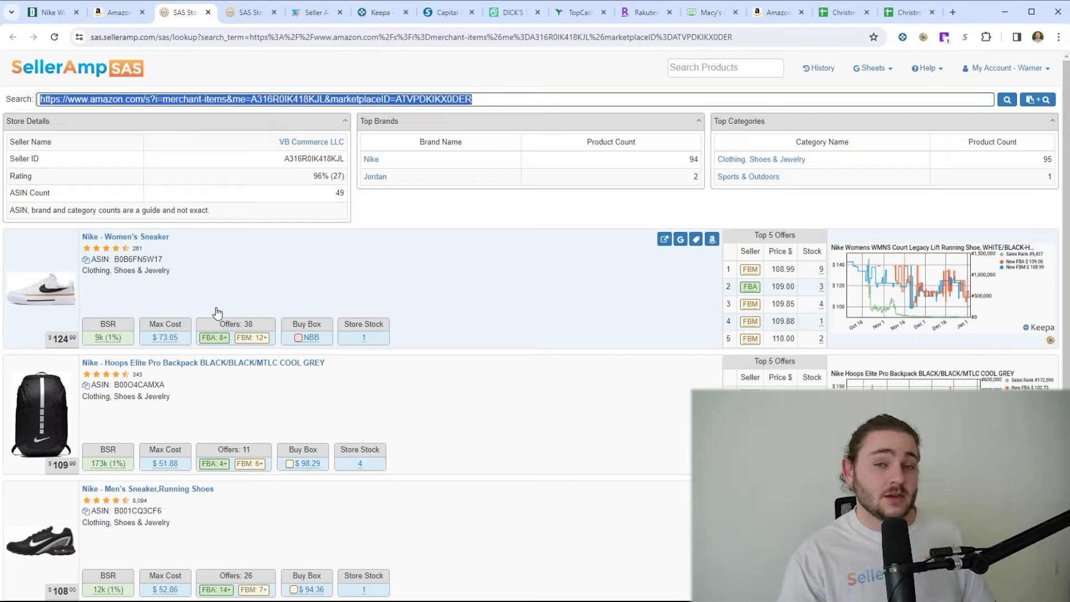
mouse_move(174, 340)
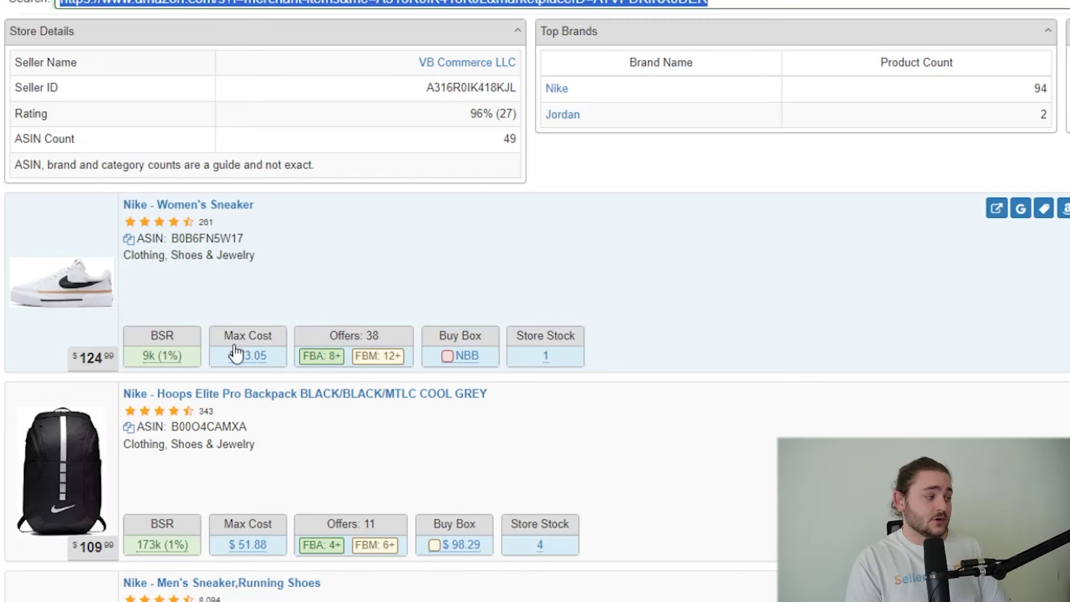
mouse_move(249, 361)
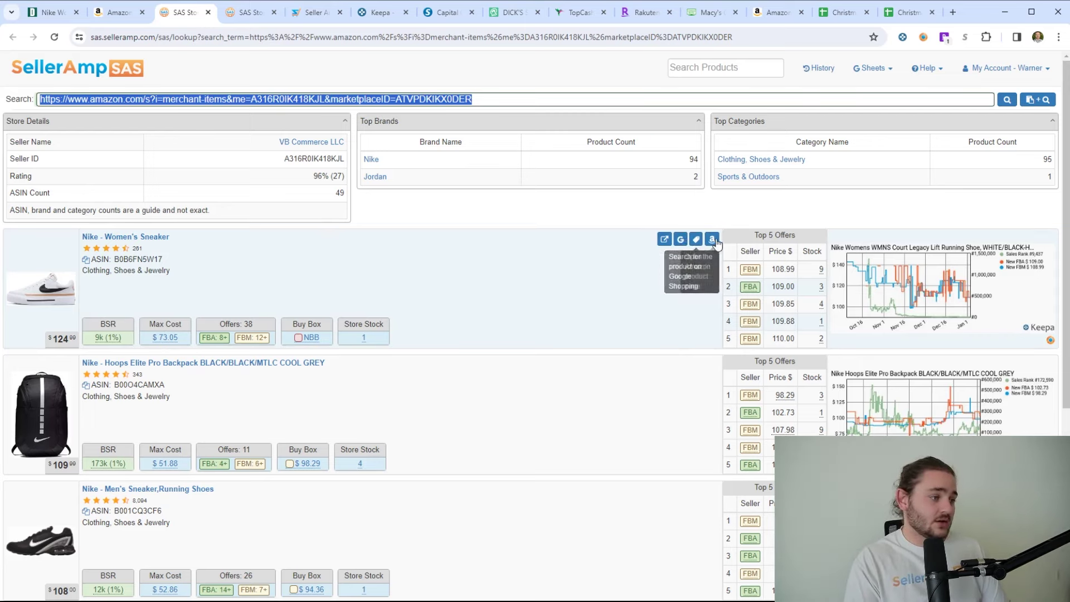
left_click(681, 239)
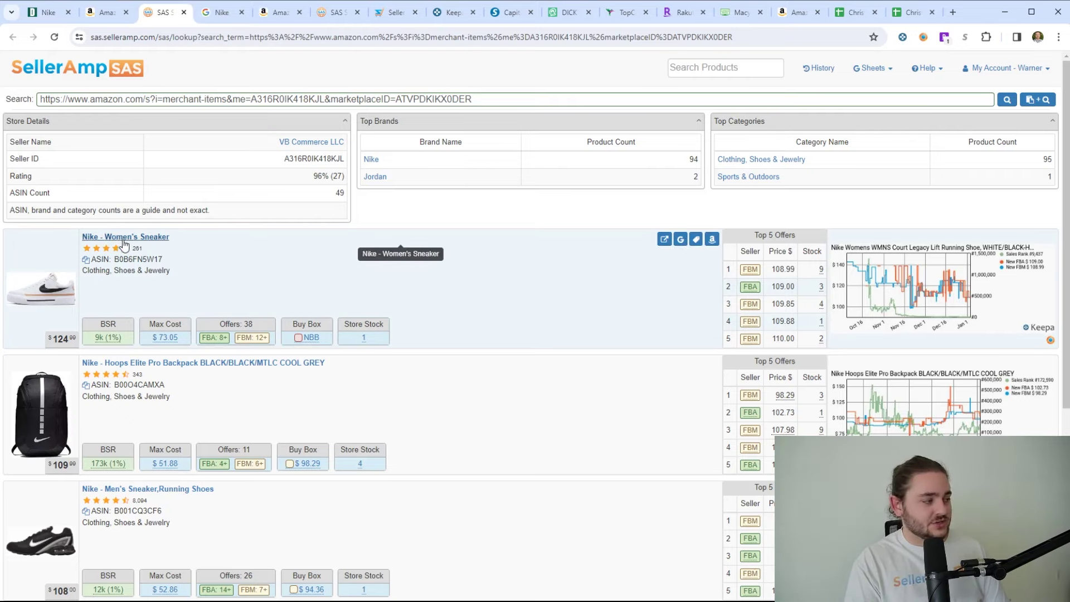
- Close the sneaker's Google results and search Google for the Nike Hoops Elite Pro Backpack
left_click(217, 17)
left_click_drag(248, 79, 114, 82)
left_click(242, 12)
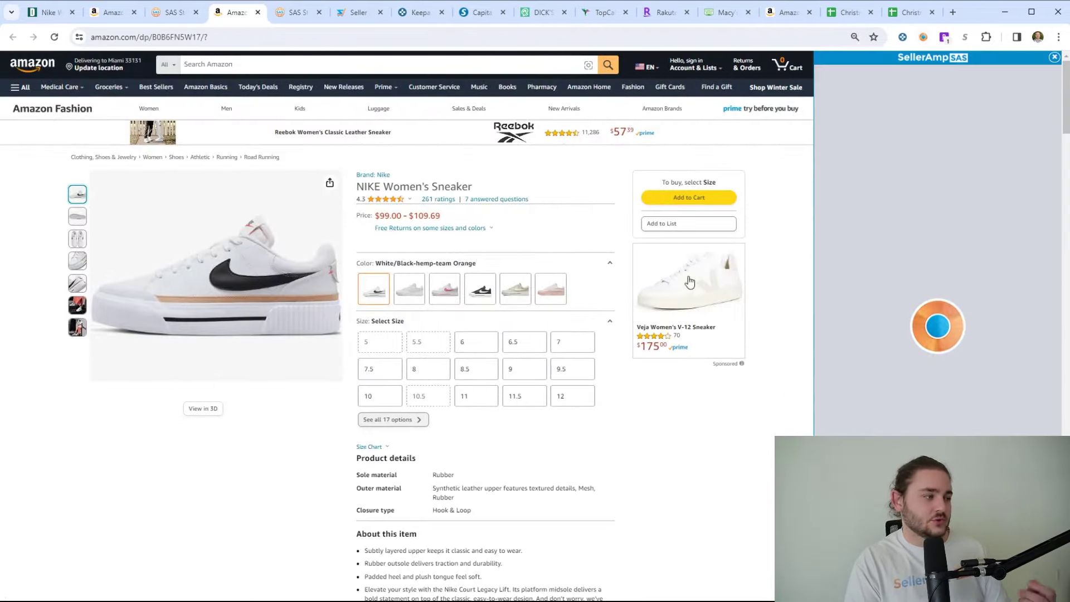
left_click(933, 146)
mouse_move(201, 437)
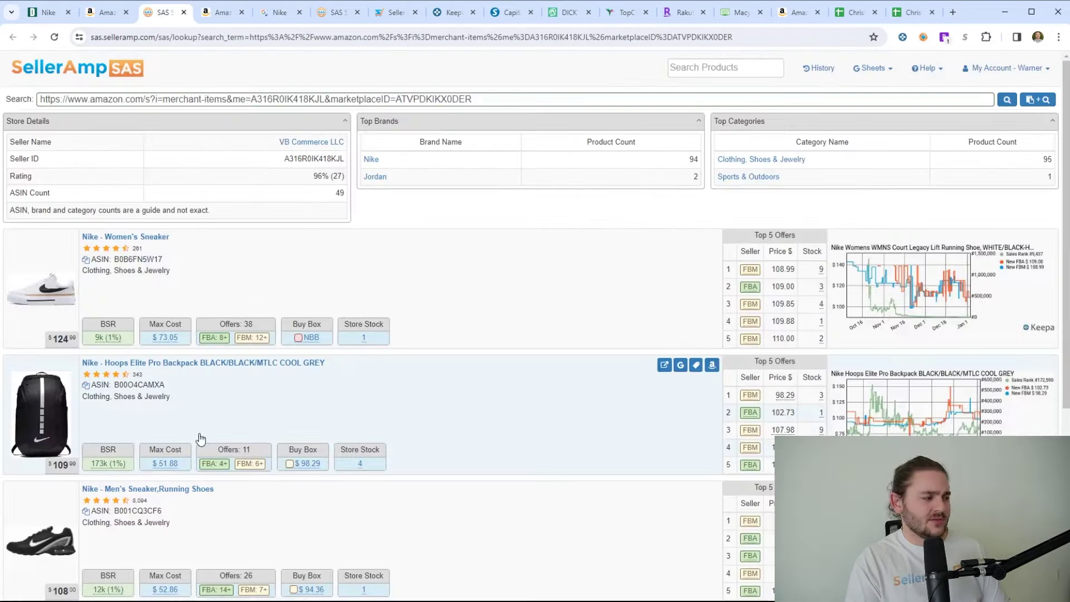
left_click(682, 307)
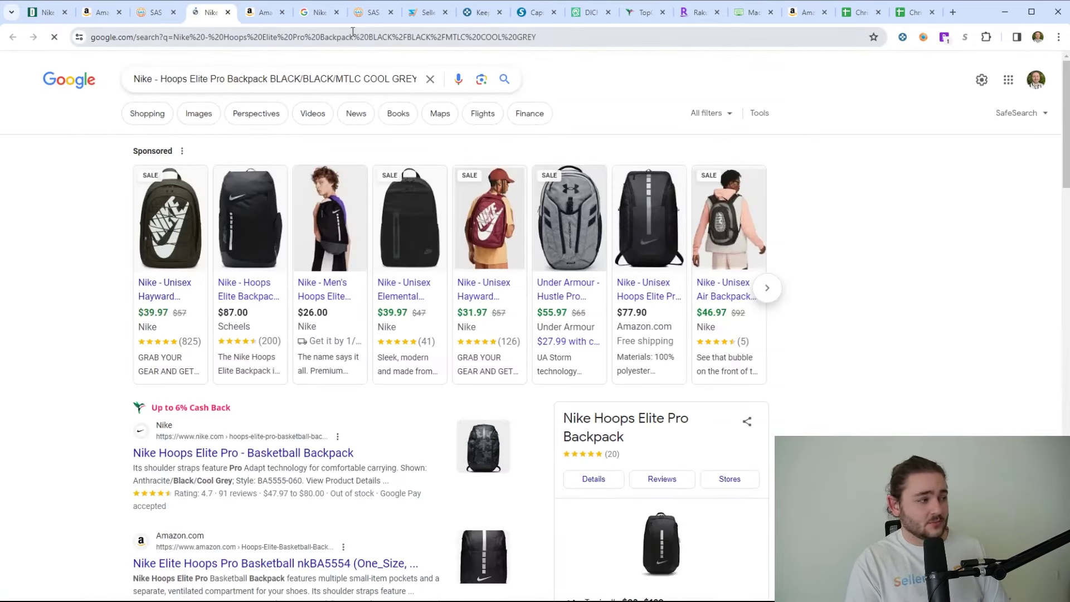
- Open the ShopWSS Nike Court Legacy Lift Womens listing at $89.99 from the Google results
left_click(263, 13)
left_click(313, 12)
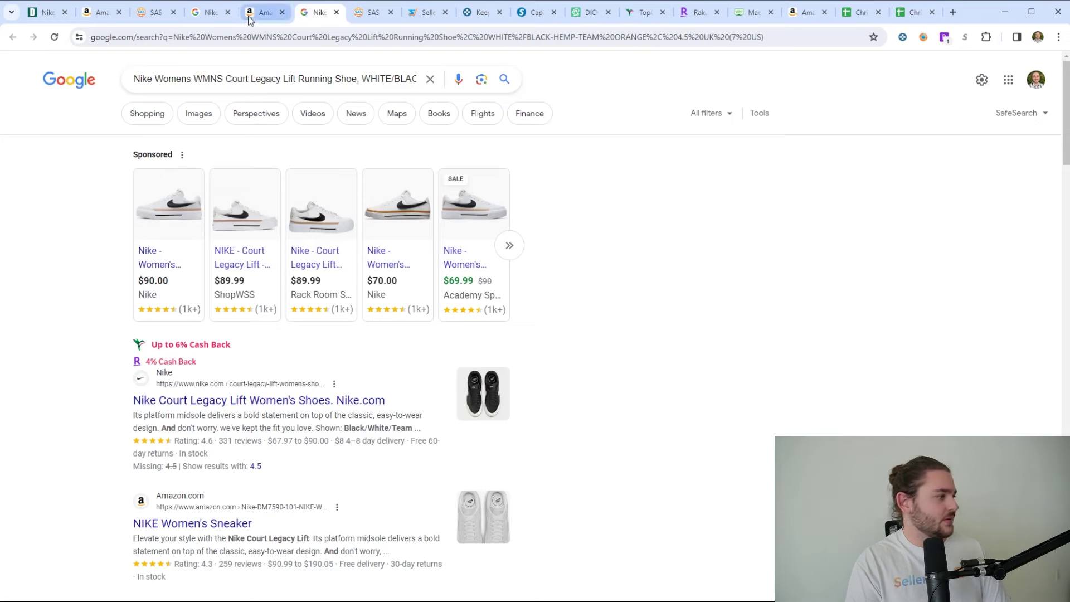
mouse_move(448, 242)
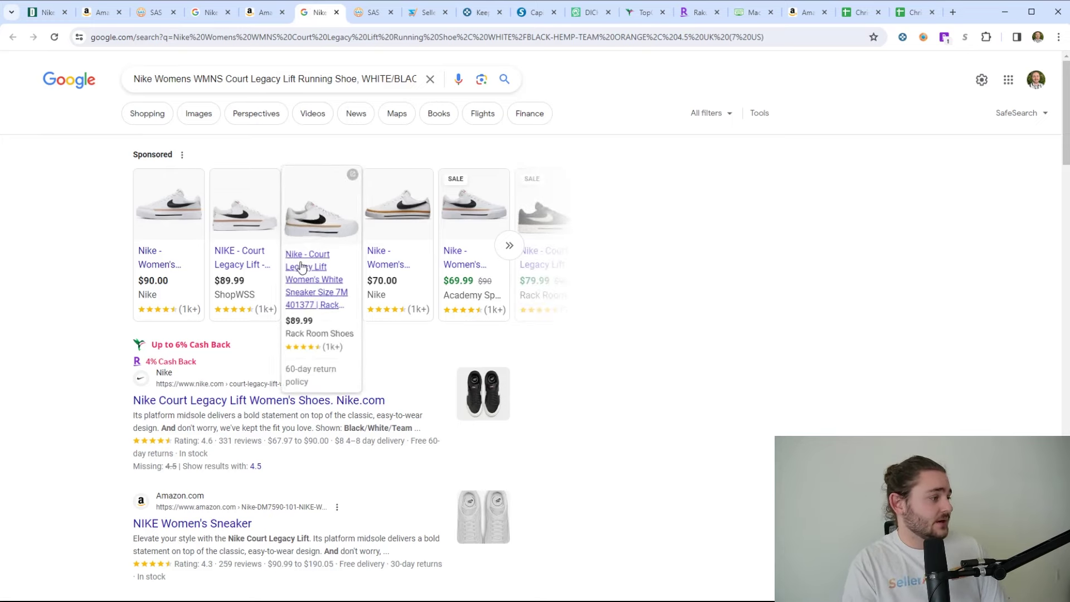
mouse_move(221, 285)
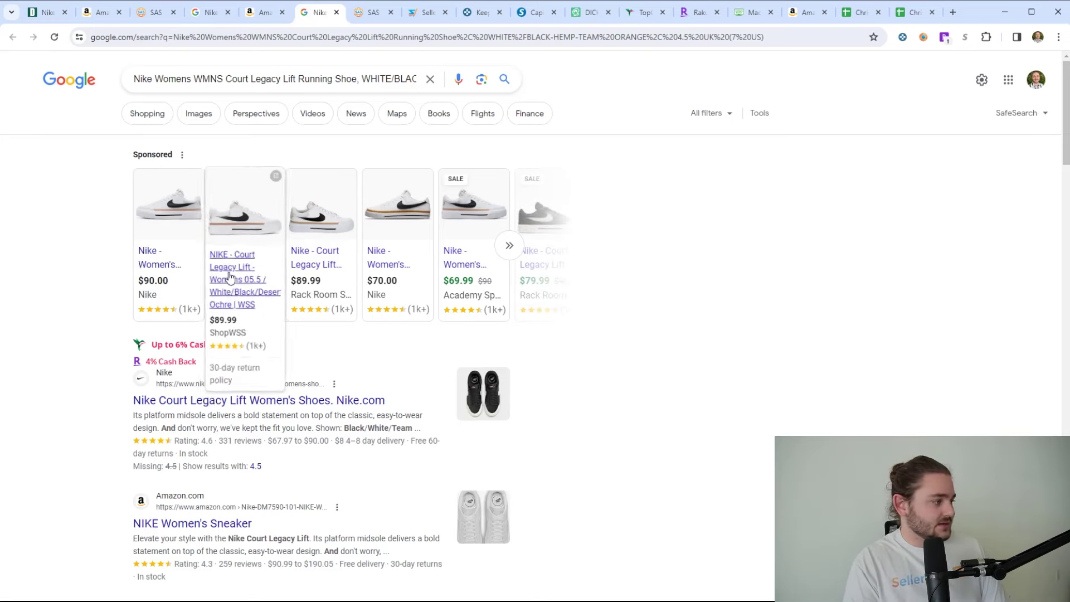
middle_click(233, 279)
left_click(255, 14)
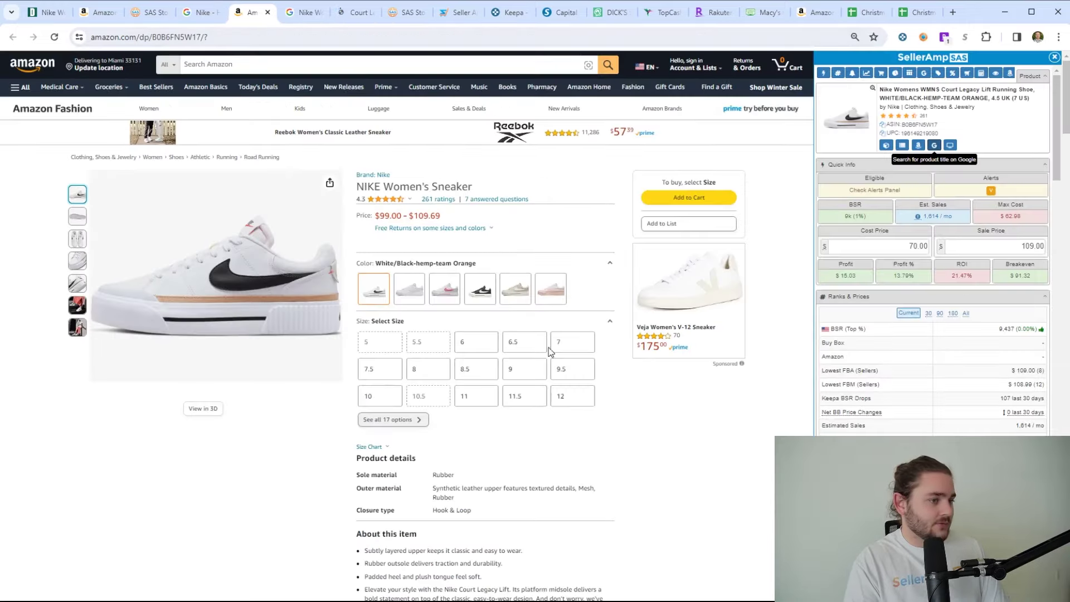
scroll(548, 347, "down", 9)
scroll(502, 400, "up", 9)
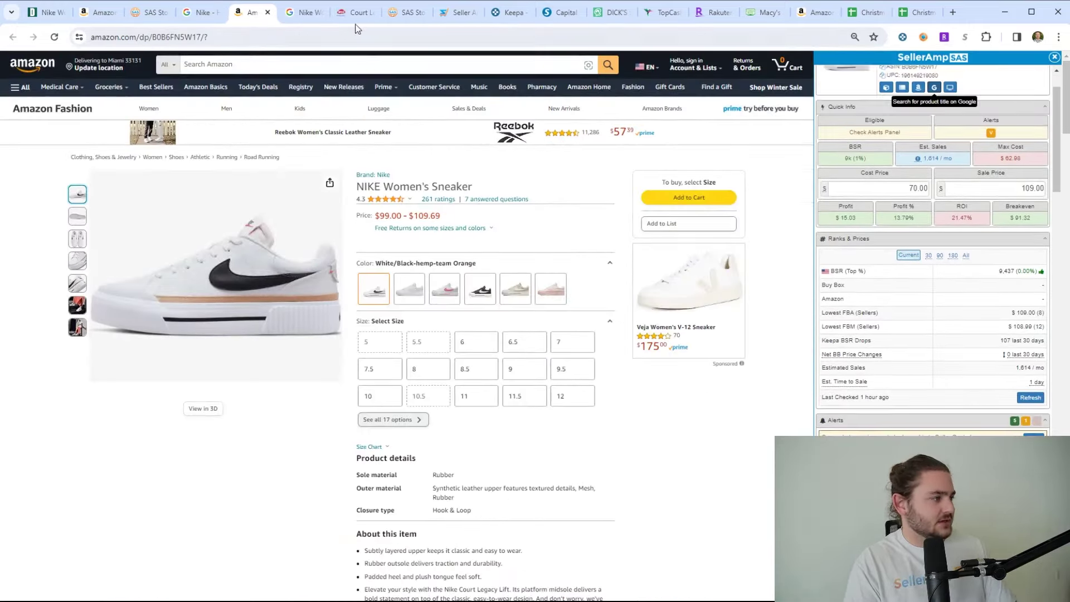
left_click(354, 14)
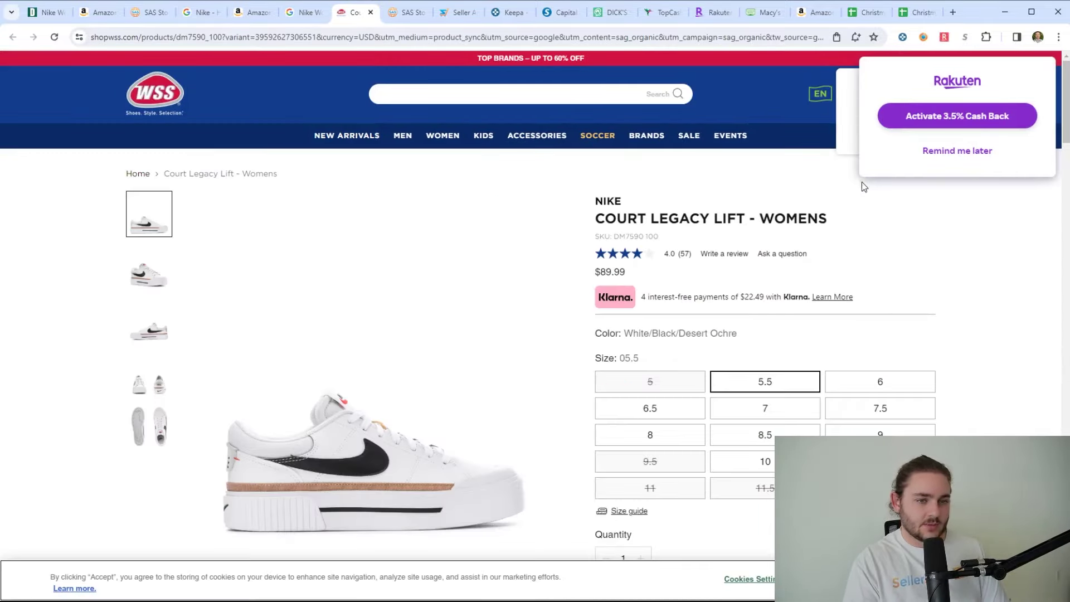
- Dismiss the Rakuten cash-back reminder and highlight the WSS 10% off offer heading
left_click(950, 150)
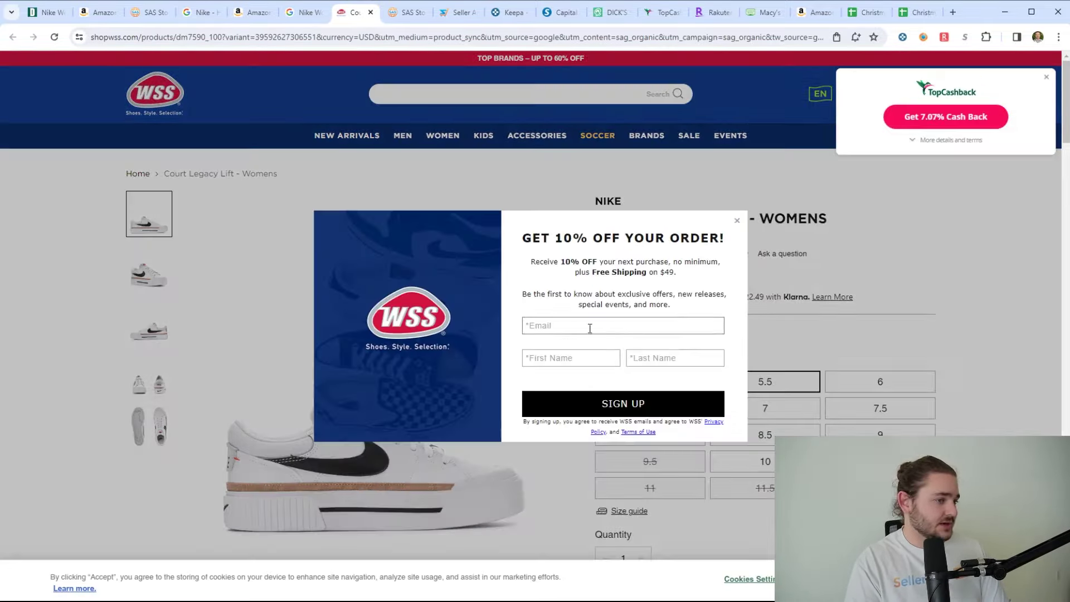
left_click_drag(541, 235, 732, 249)
left_click(707, 246)
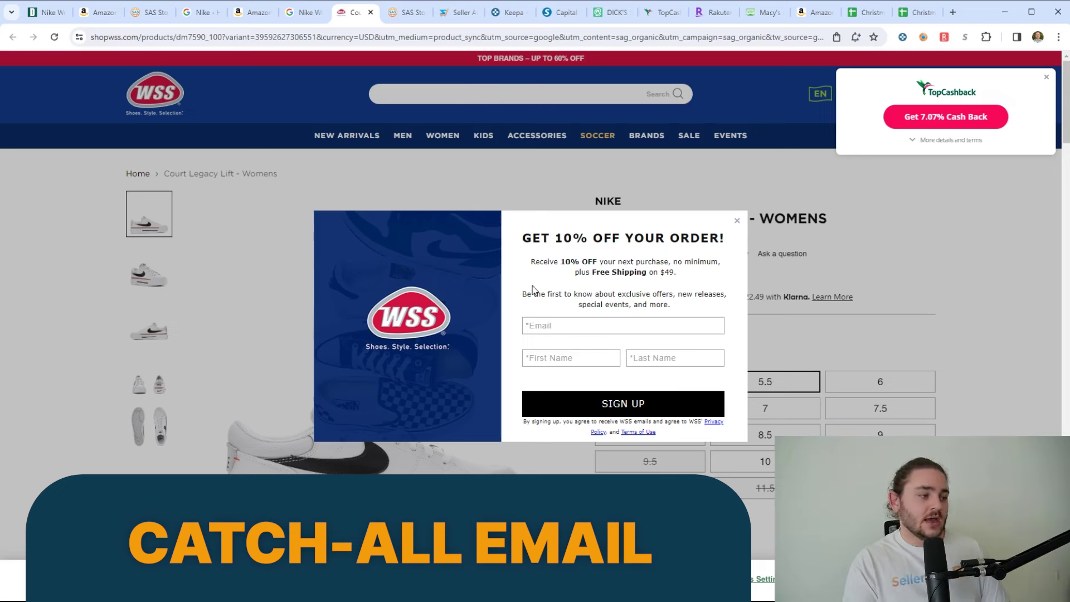
- Enter a plus-tagged Gmail address in the 10%-off signup email field, then close the popup
left_click(571, 328)
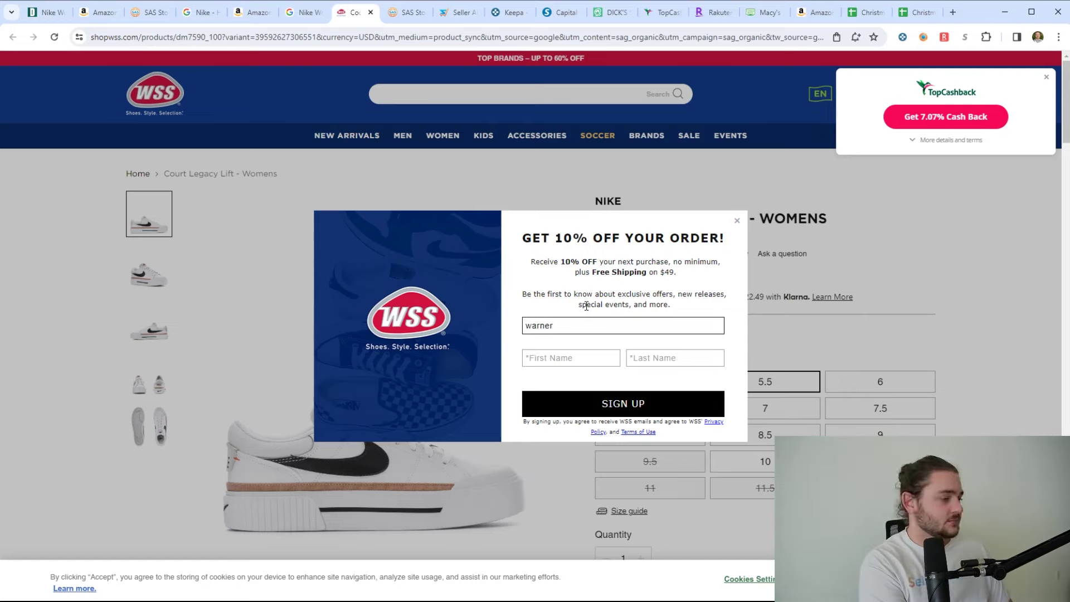
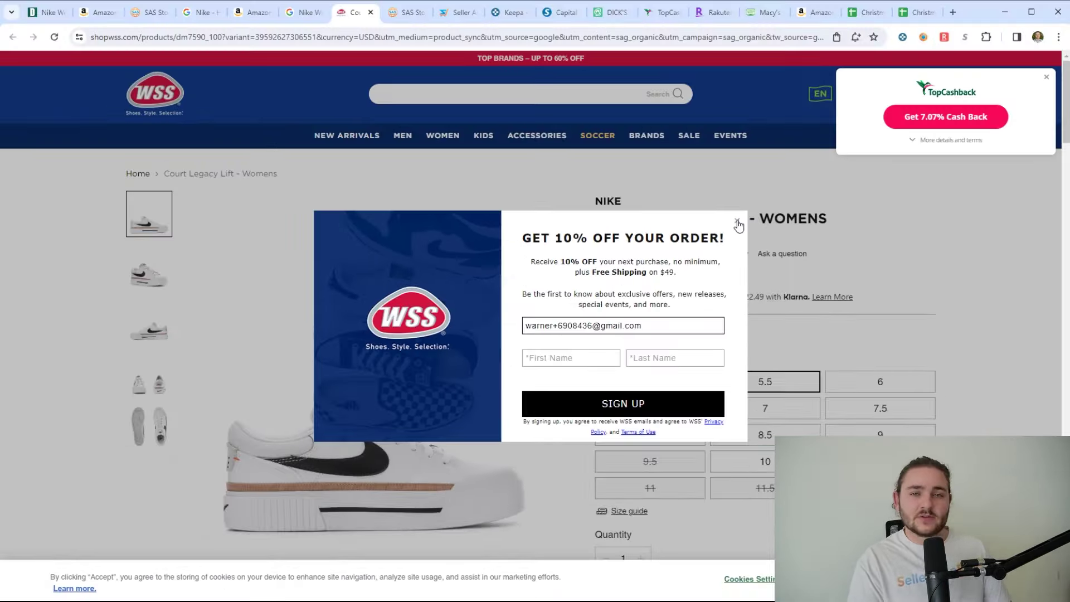
left_click(726, 113)
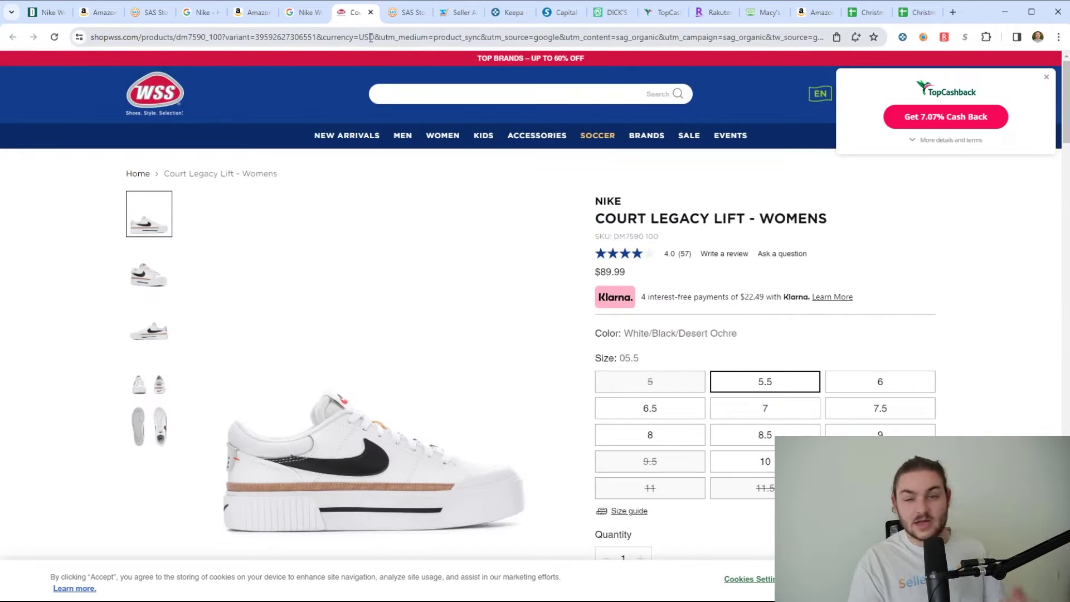
- Close the WSS tab and browse more sponsored sneaker offers in the Google results
left_click(371, 12)
left_click(322, 12)
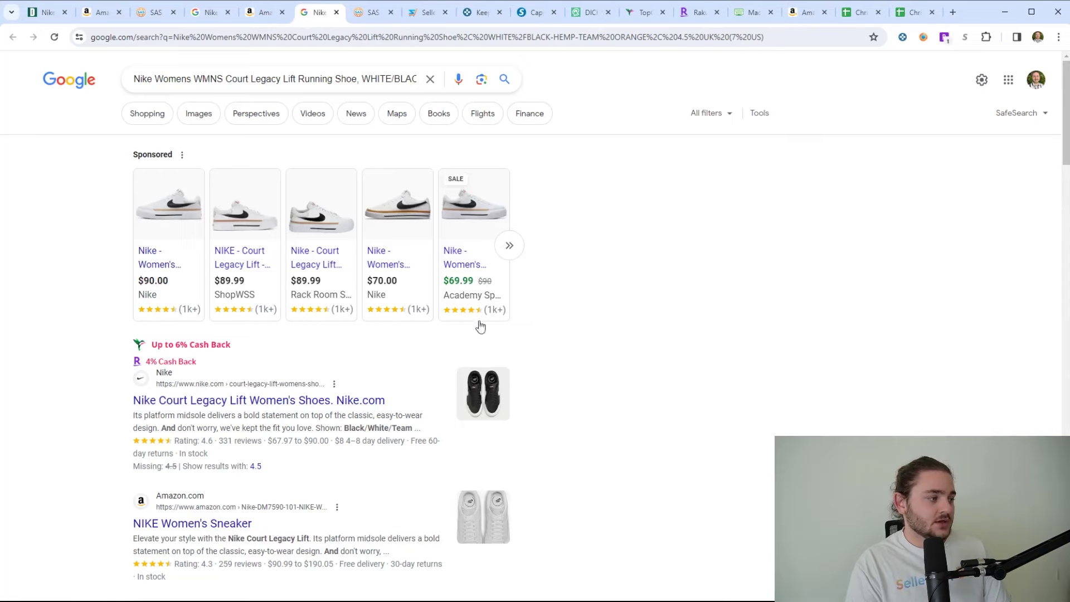
left_click(508, 246)
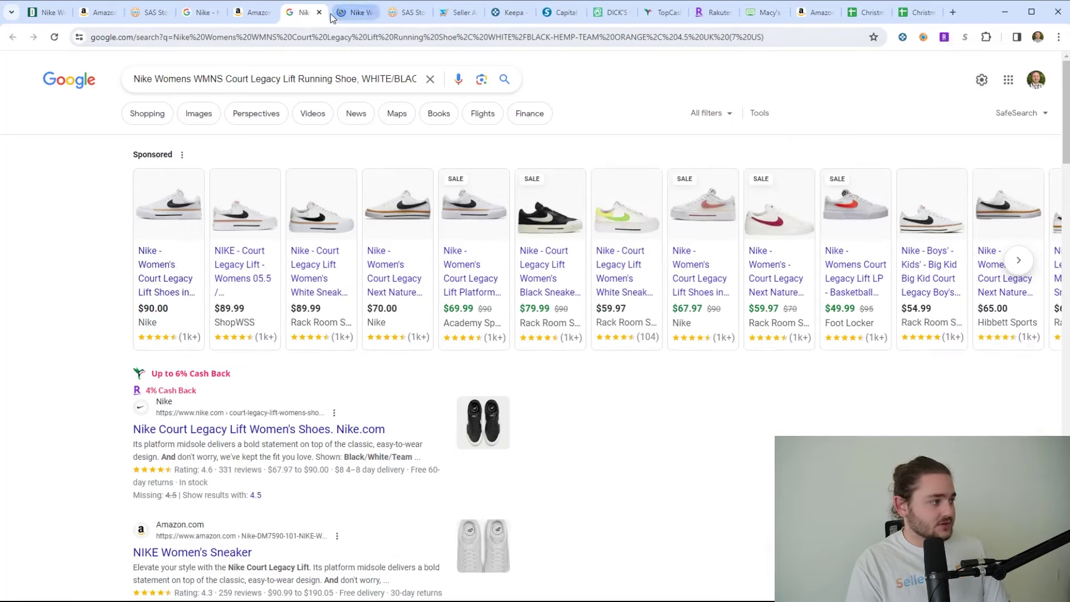
- Switch to Academy's Court Legacy Lift listing and highlight its $69.99 sale price
left_click(337, 12)
scroll(780, 413, "down", 3)
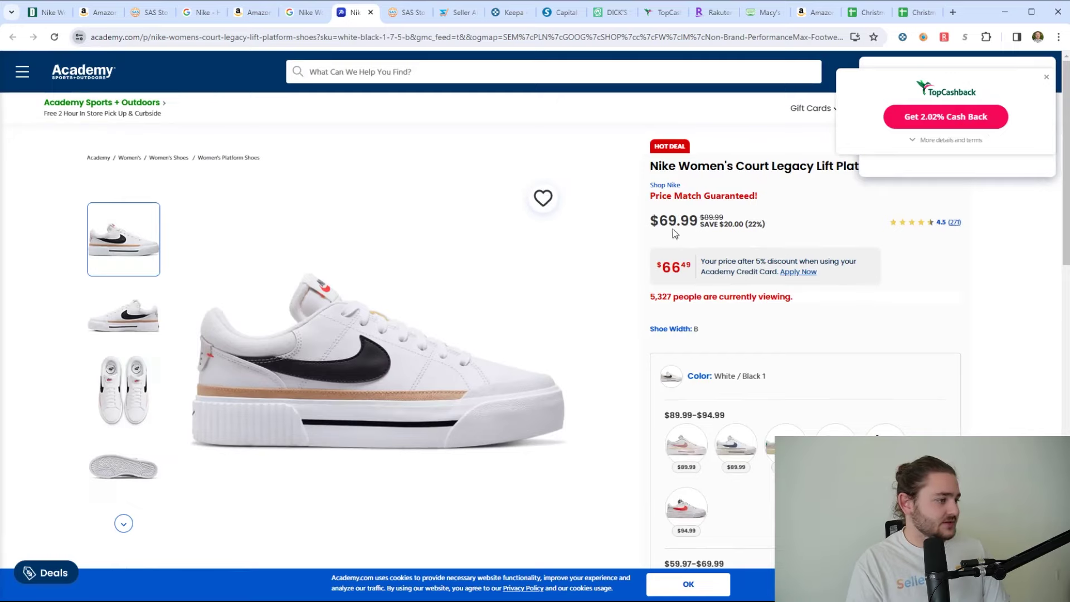
double_click(674, 222)
left_click(724, 336)
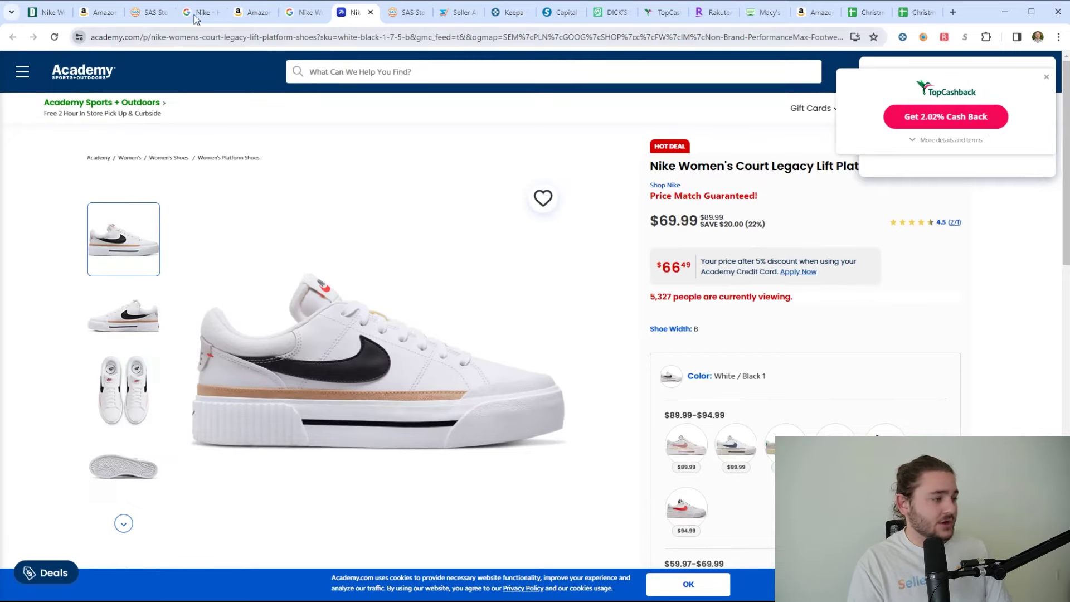
- Scroll the Amazon sneaker listing to the Keepa chart, noting SellerAmp's 21.47% ROI and breakeven
left_click(253, 13)
scroll(427, 333, "down", 4)
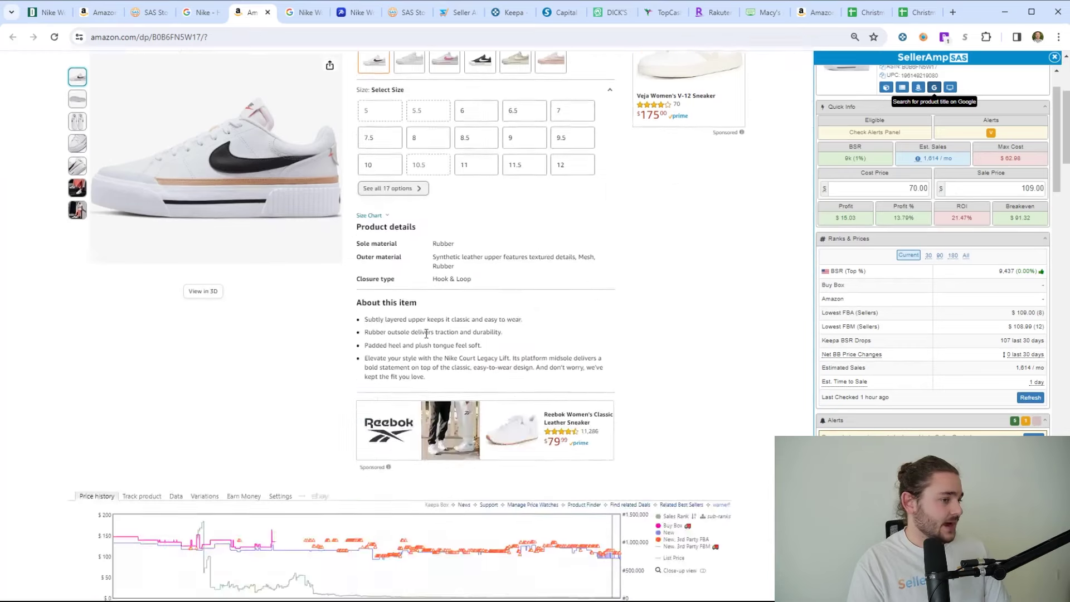
scroll(427, 333, "down", 2)
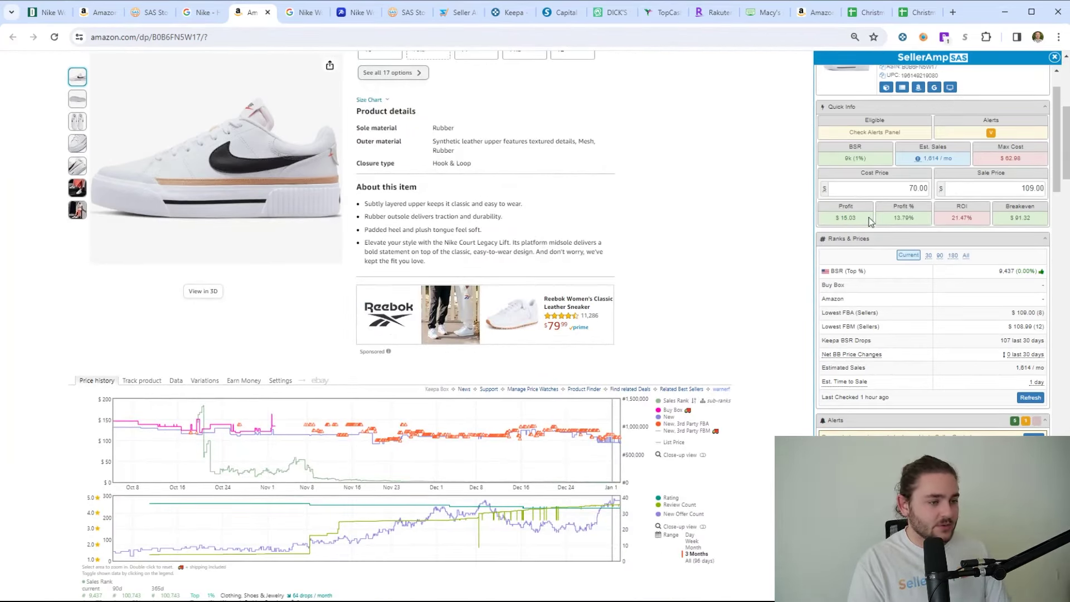
left_click_drag(951, 218, 995, 222)
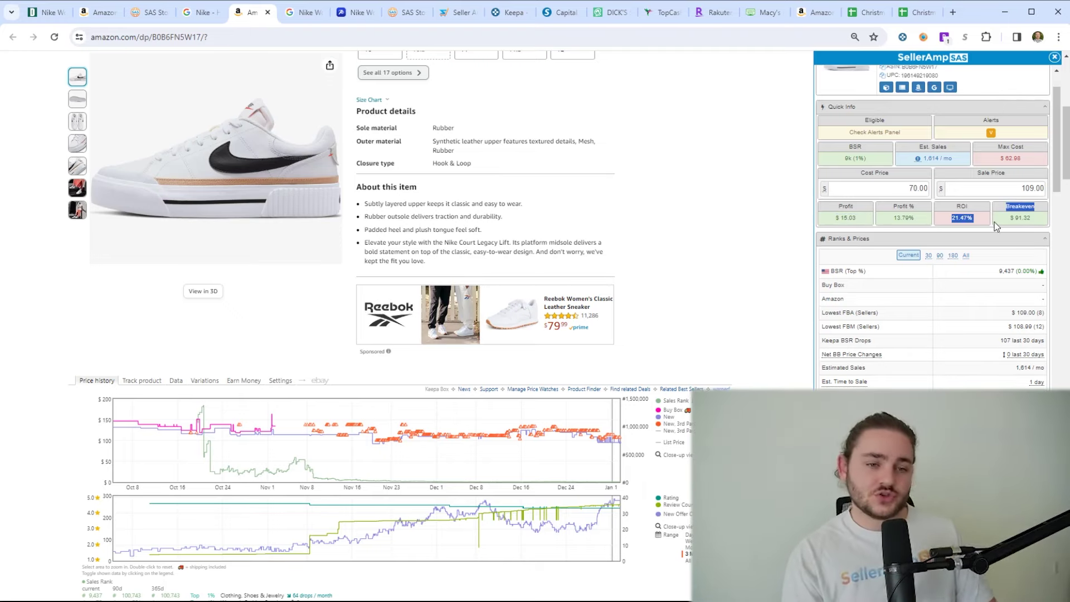
left_click(985, 220)
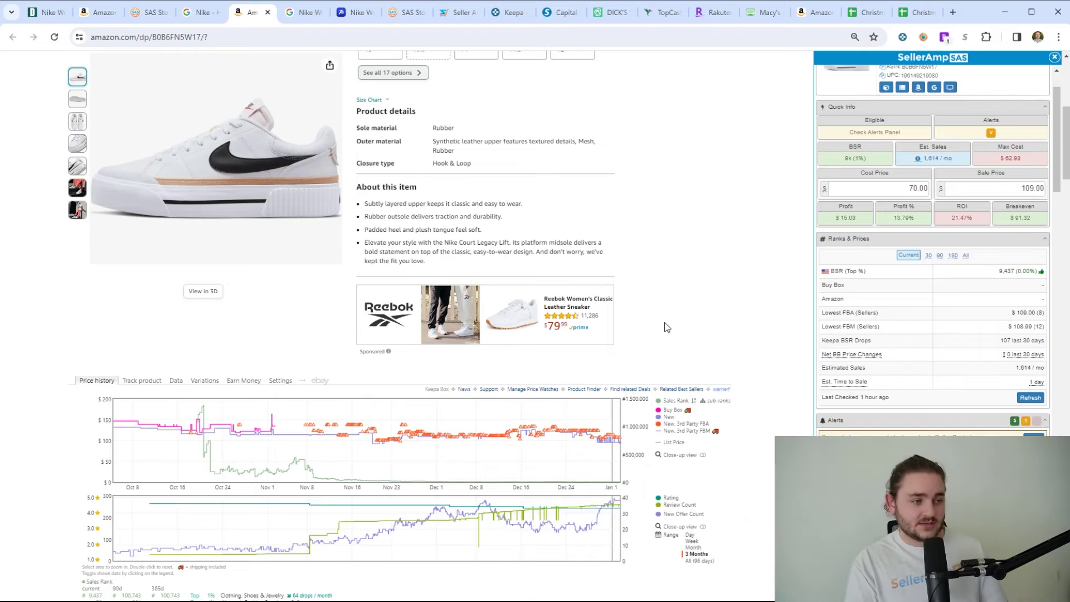
scroll(217, 322, "down", 1)
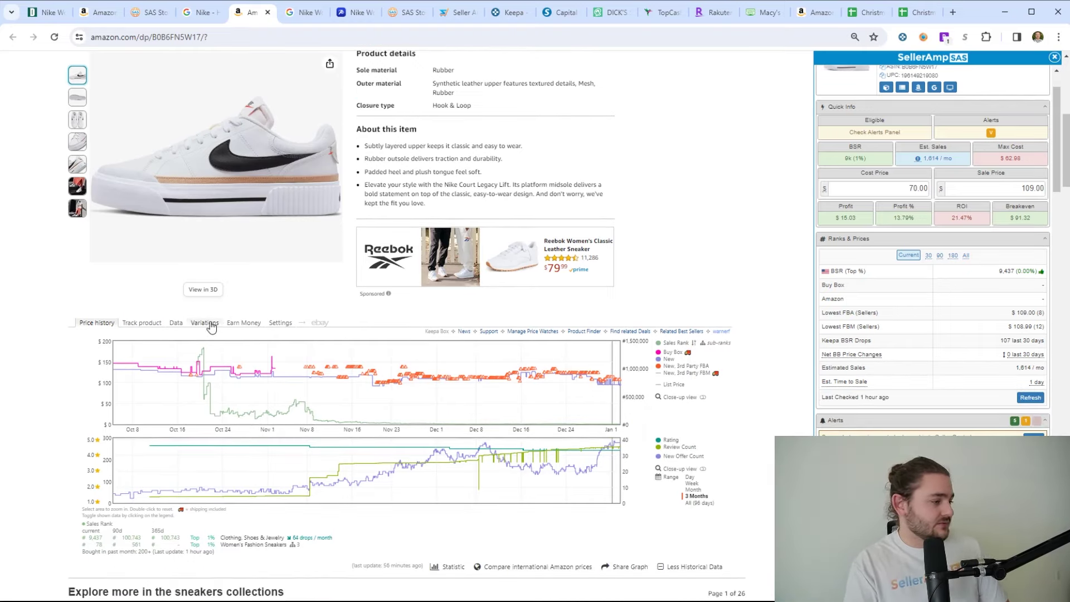
- Show Keepa's Variations table sorted by New Current price, highest first
left_click(205, 323)
scroll(671, 244, "down", 1)
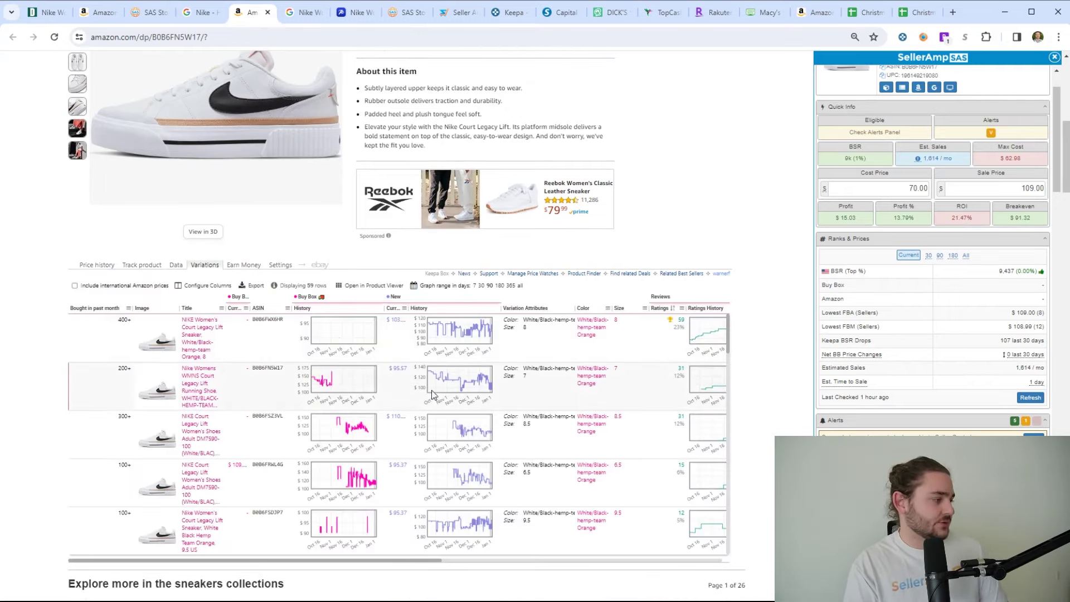
left_click(393, 314)
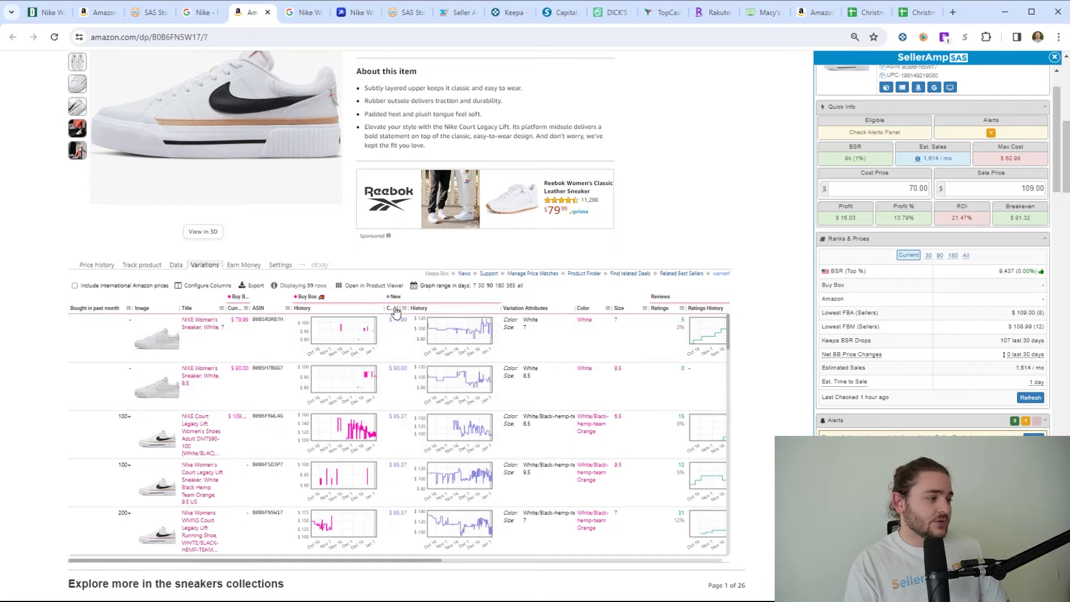
left_click(396, 311)
left_click(1016, 184)
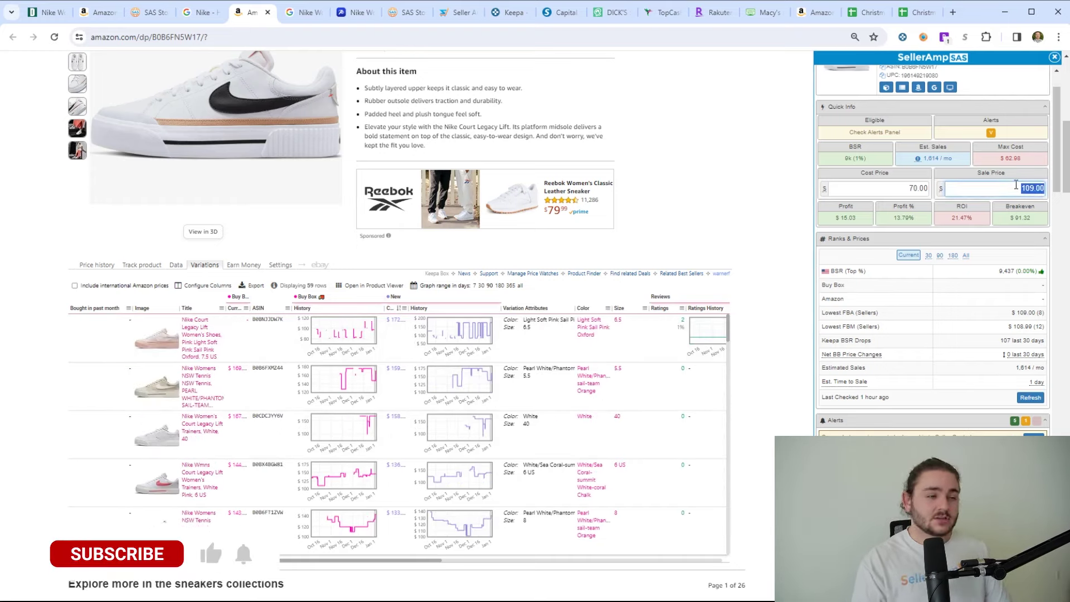
- Open the size 11 White/Black-hemp-team Orange variation from the variations list
scroll(440, 462, "down", 10)
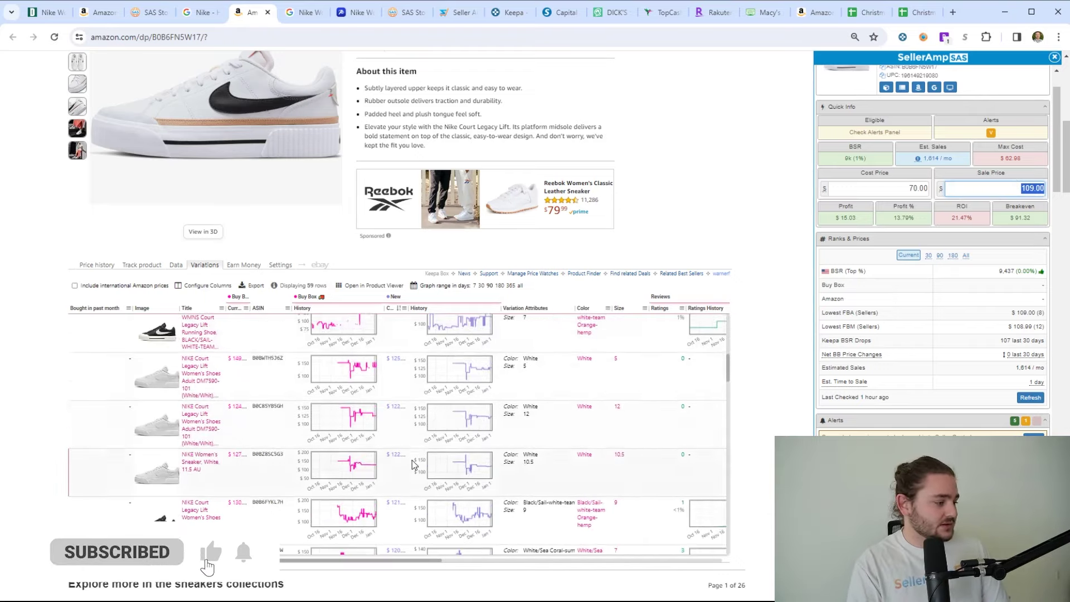
scroll(443, 465, "down", 8)
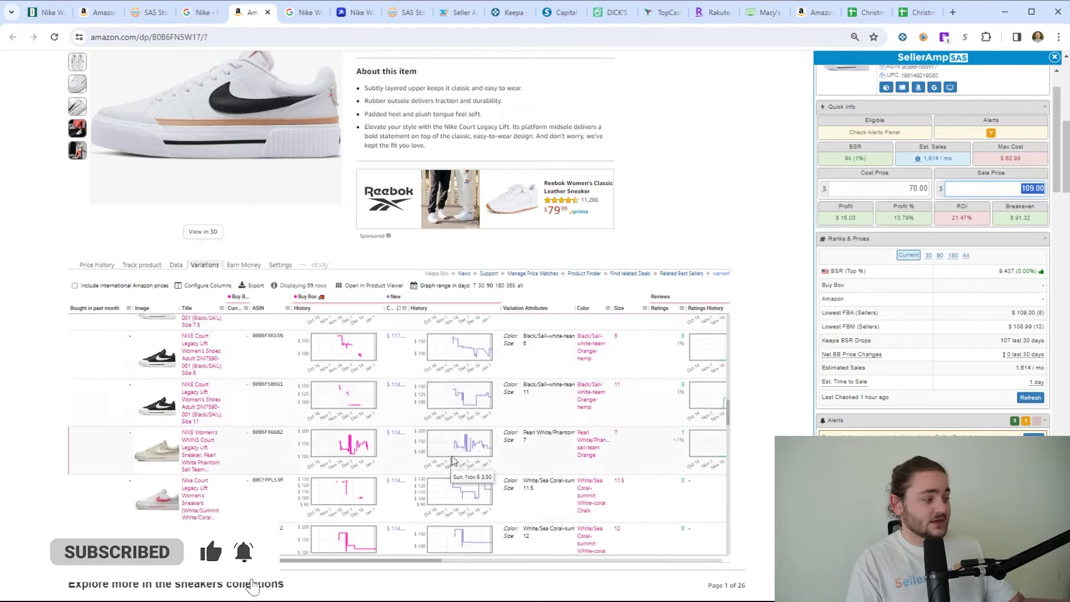
scroll(390, 476, "down", 2)
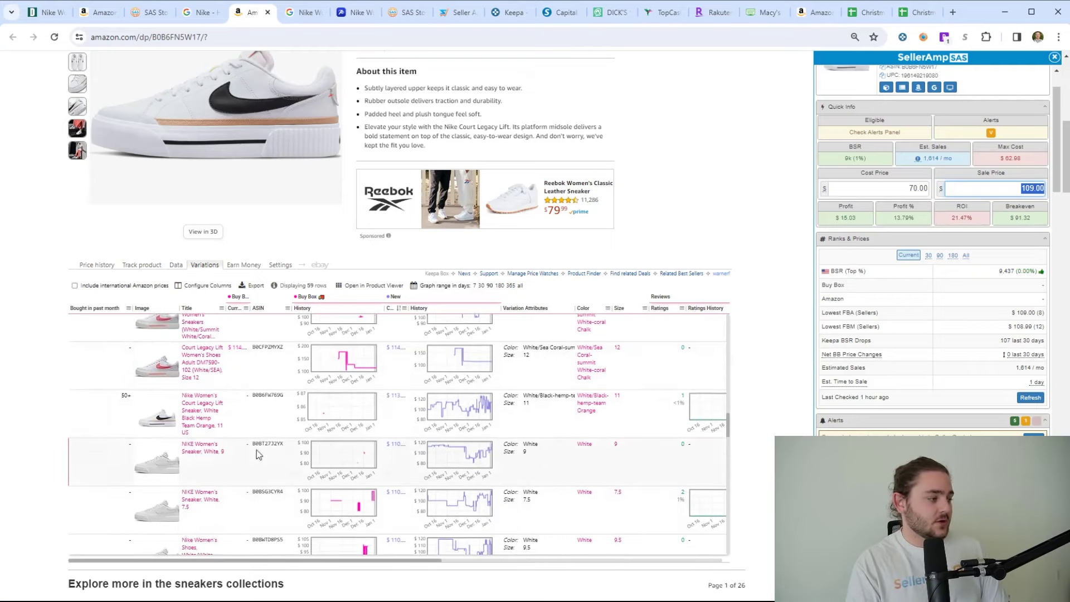
scroll(202, 379, "down", 1)
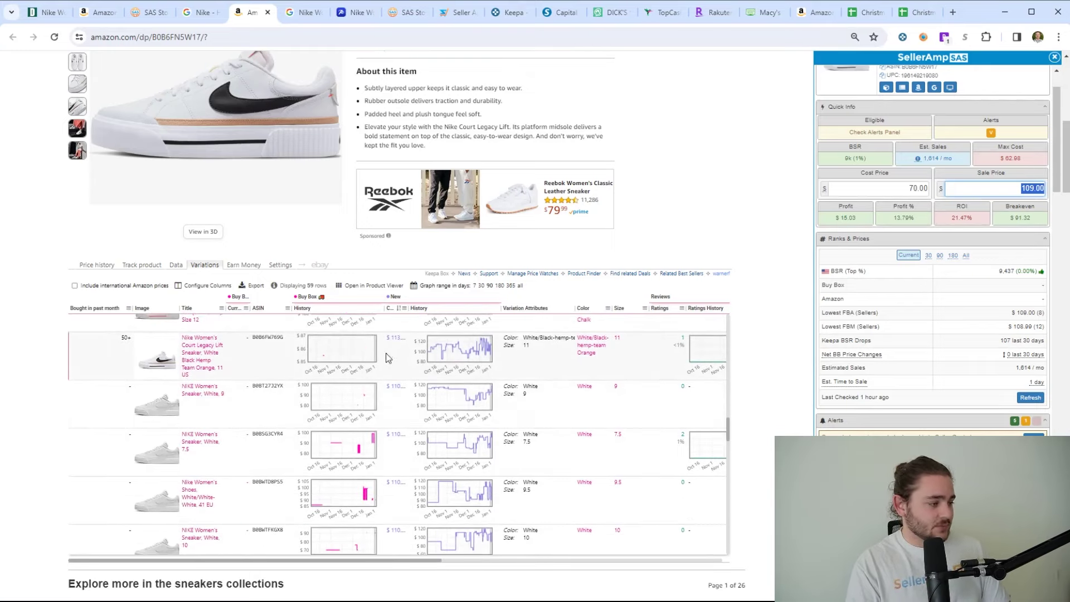
left_click(221, 346)
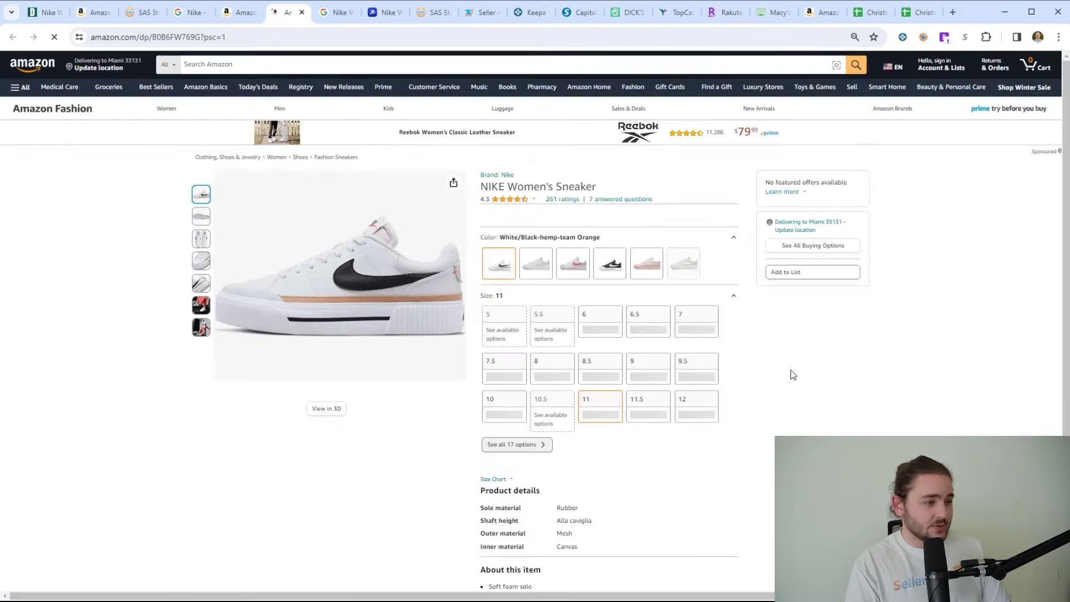
- Review the size 11 variant's SellerAmp figures: 70.00 cost price and $19.36 profit
scroll(611, 429, "down", 7)
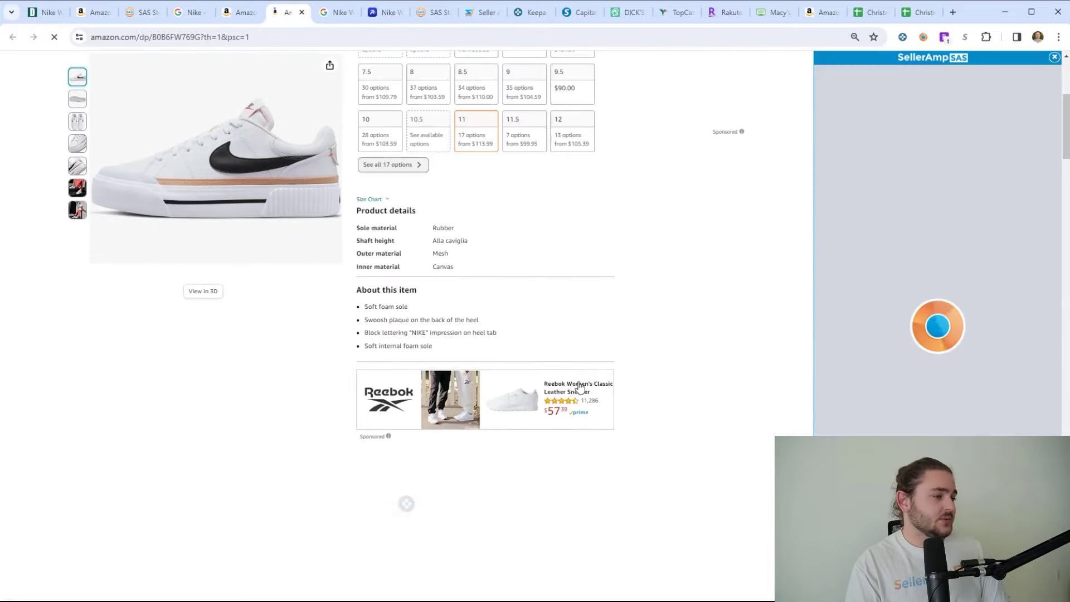
scroll(550, 408, "down", 3)
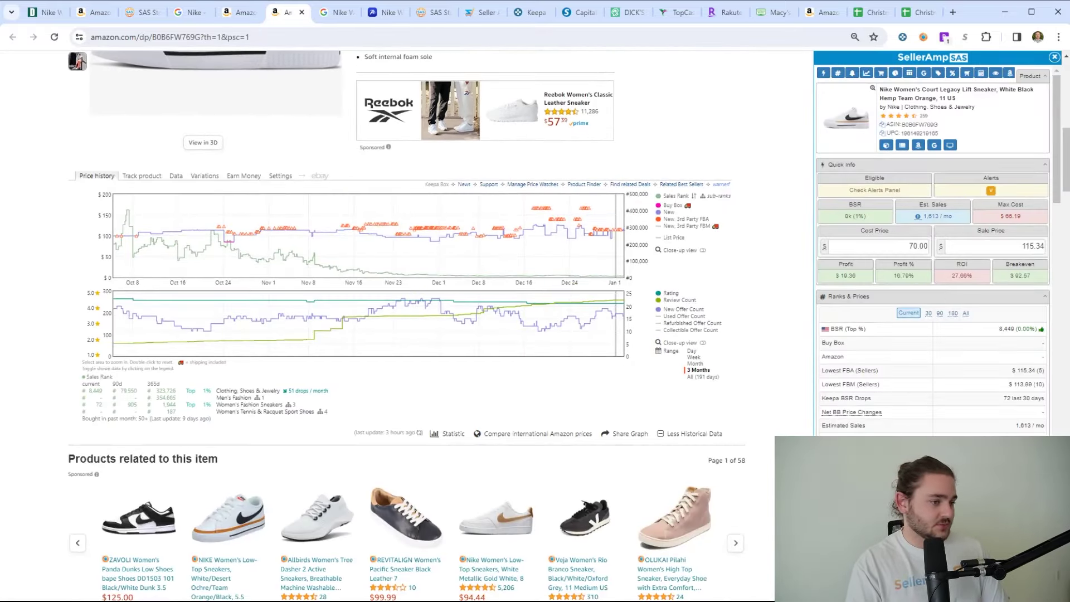
left_click(914, 246)
left_click(961, 278)
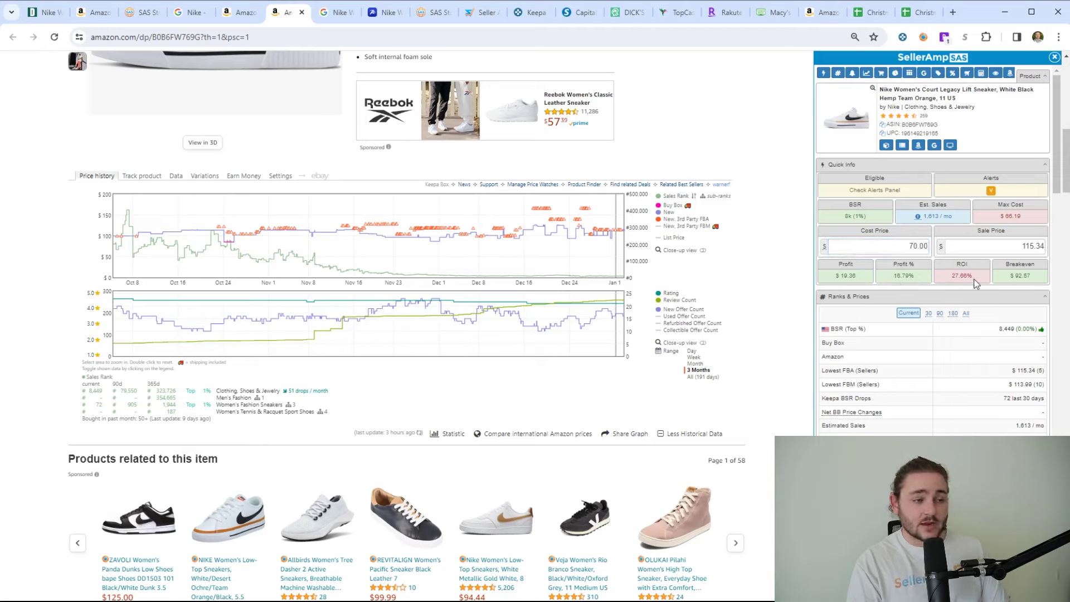
left_click_drag(894, 283, 839, 275)
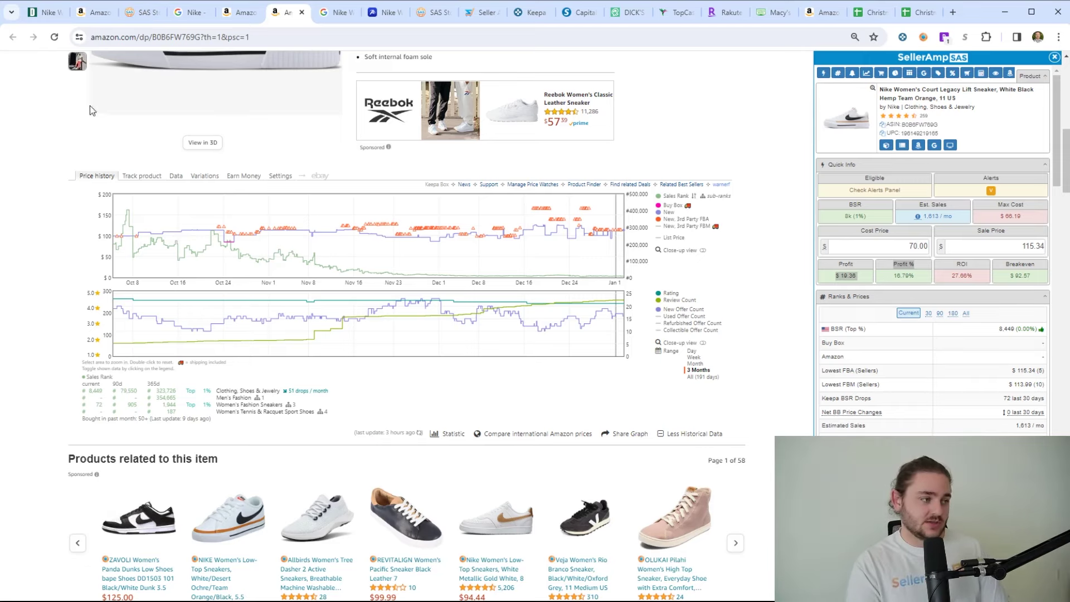
left_click(842, 294)
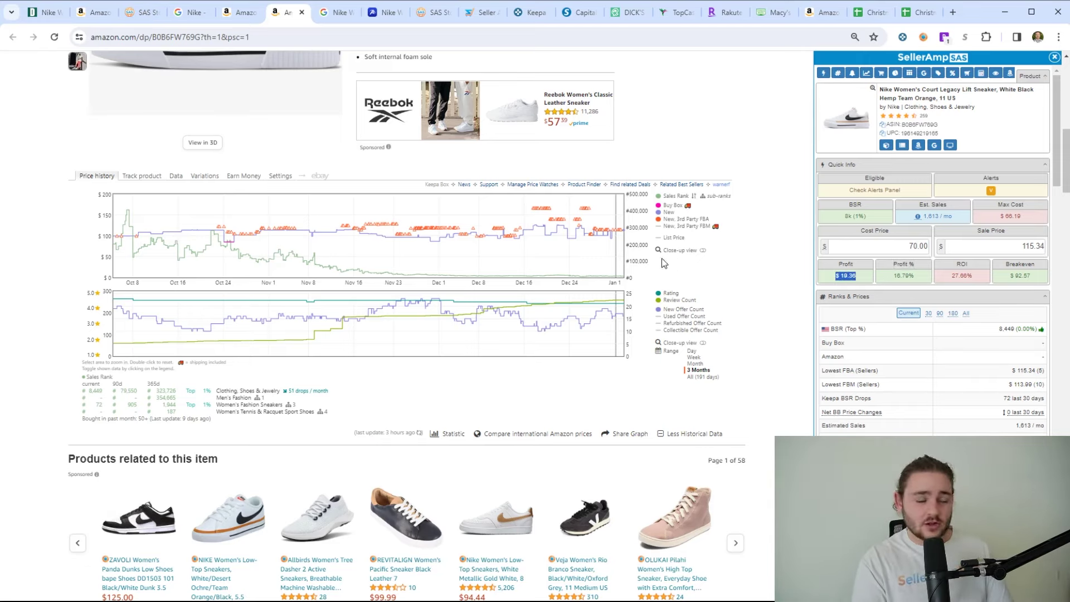
mouse_move(617, 322)
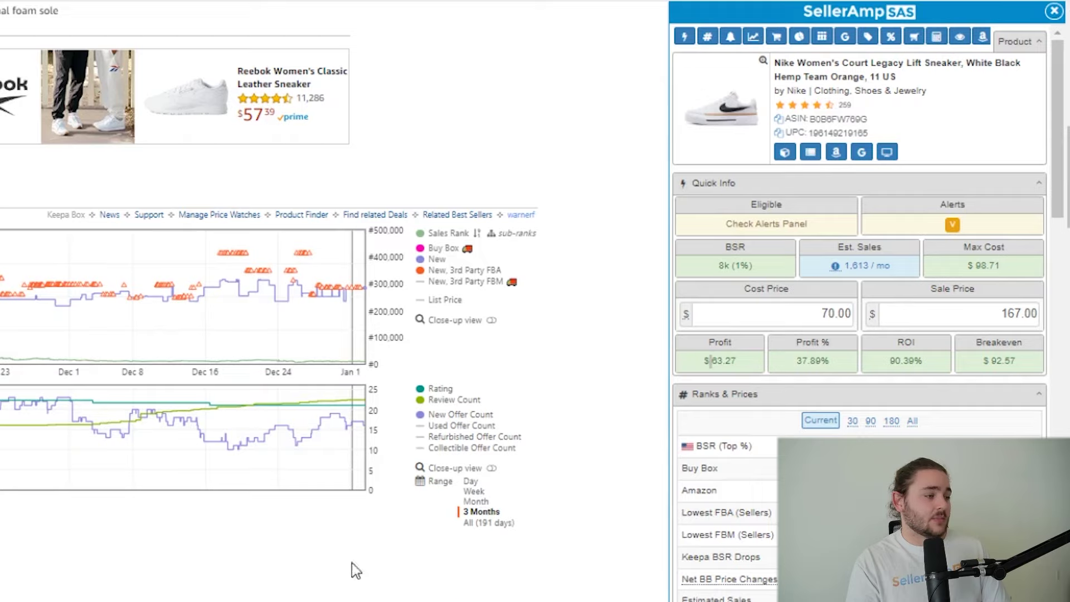
- Scroll back up the size 11 listing and move to the SellerAmp SAS store lookup
scroll(408, 540, "up", 3)
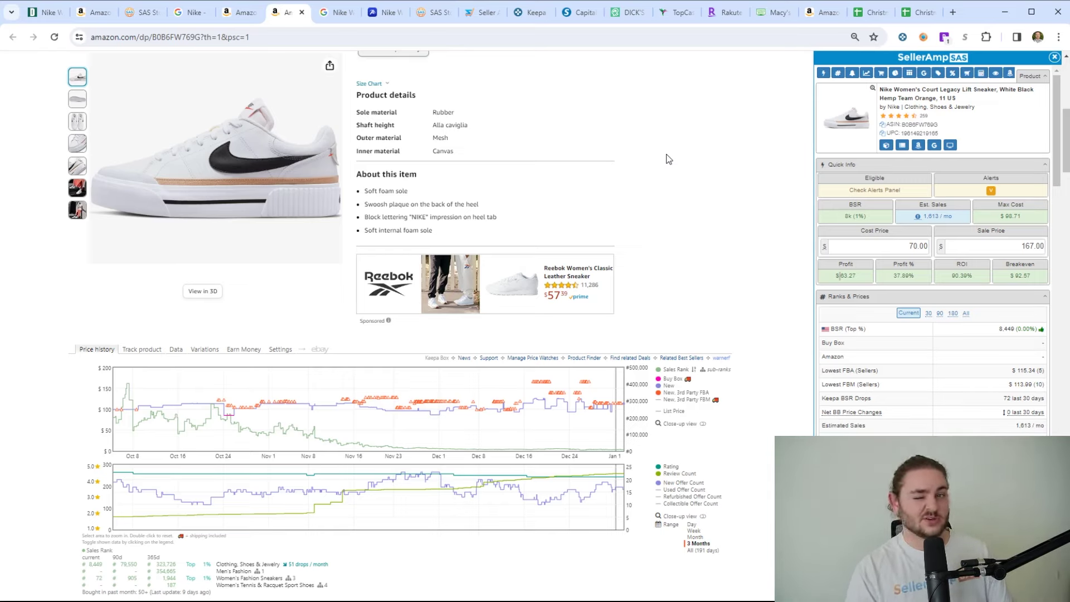
left_click(440, 12)
- Switch to the other SellerAmp SAS lookup and scan its Nike products' Max Cost values
key("ctrl+Page_Up")
key("ctrl+Page_Up")
key("ctrl+Page_Up")
key("ctrl+Page_Up")
key("ctrl+Page_Up")
key("ctrl+Page_Up")
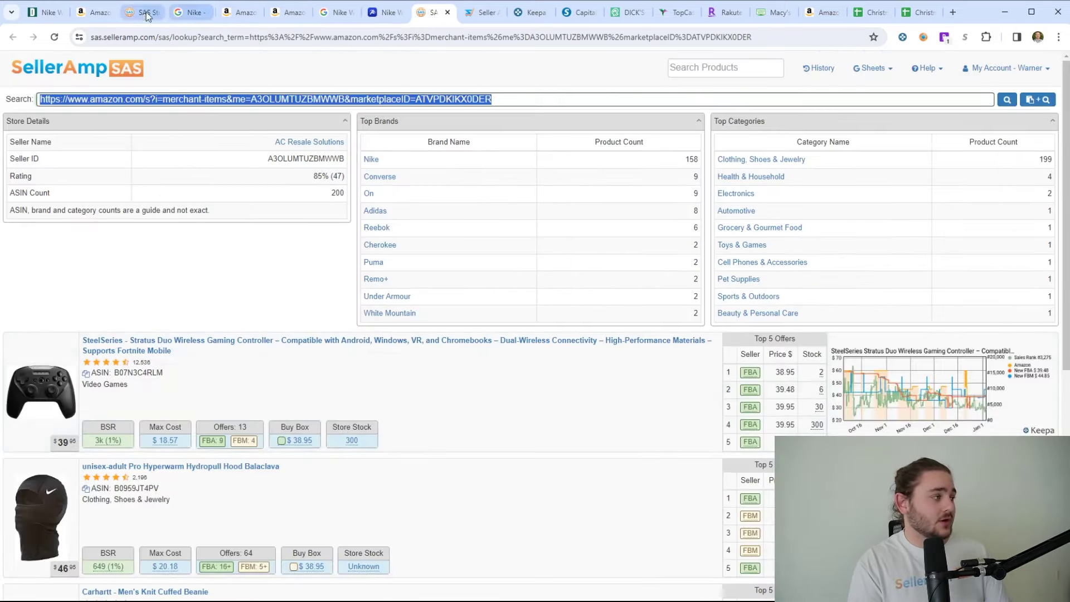
scroll(323, 269, "down", 2)
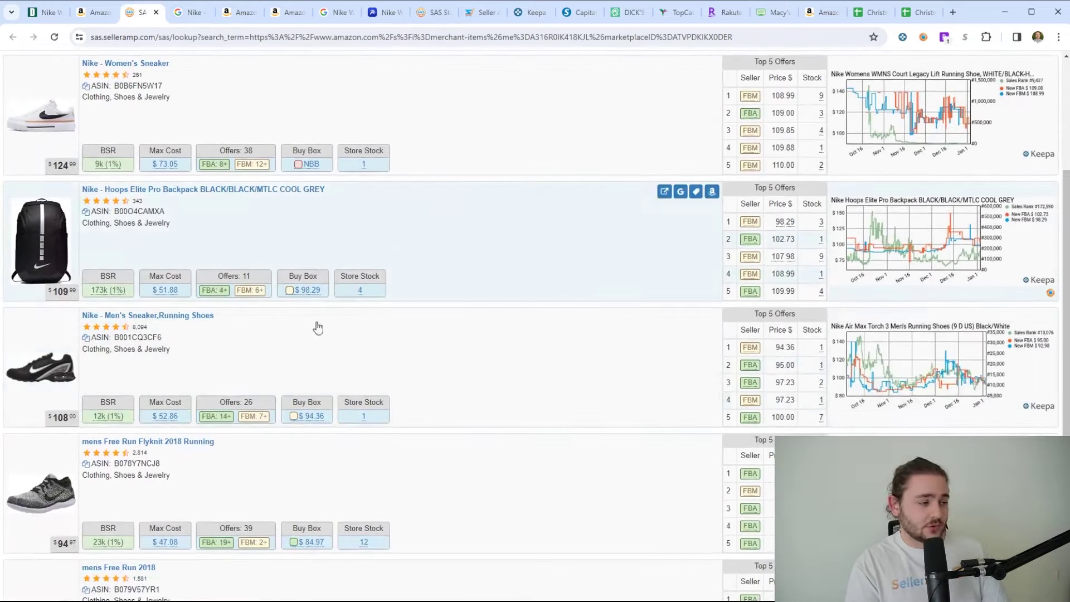
mouse_move(156, 418)
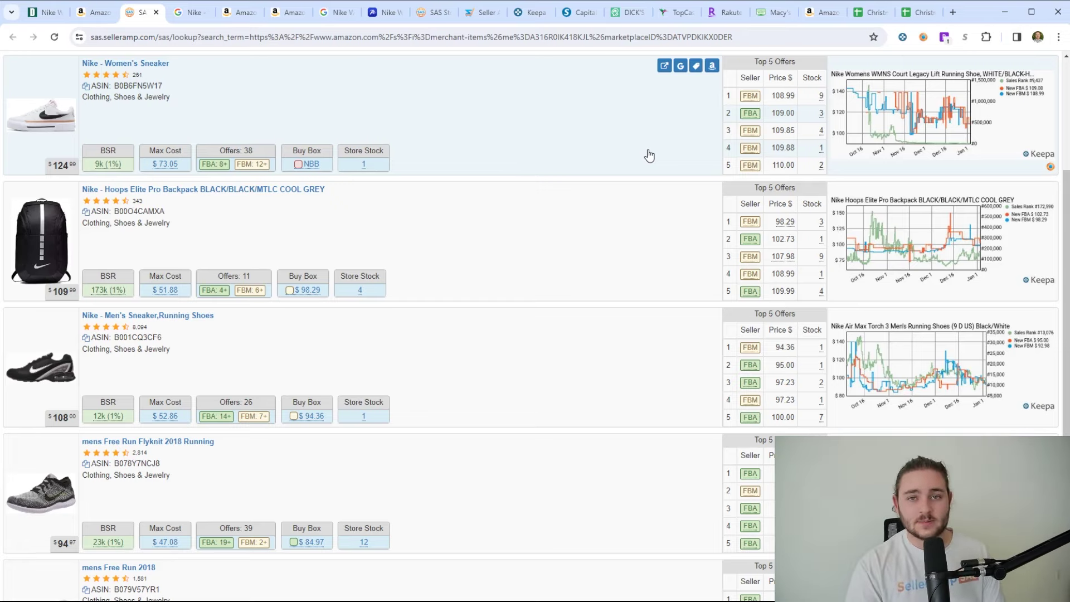
scroll(646, 189, "up", 1)
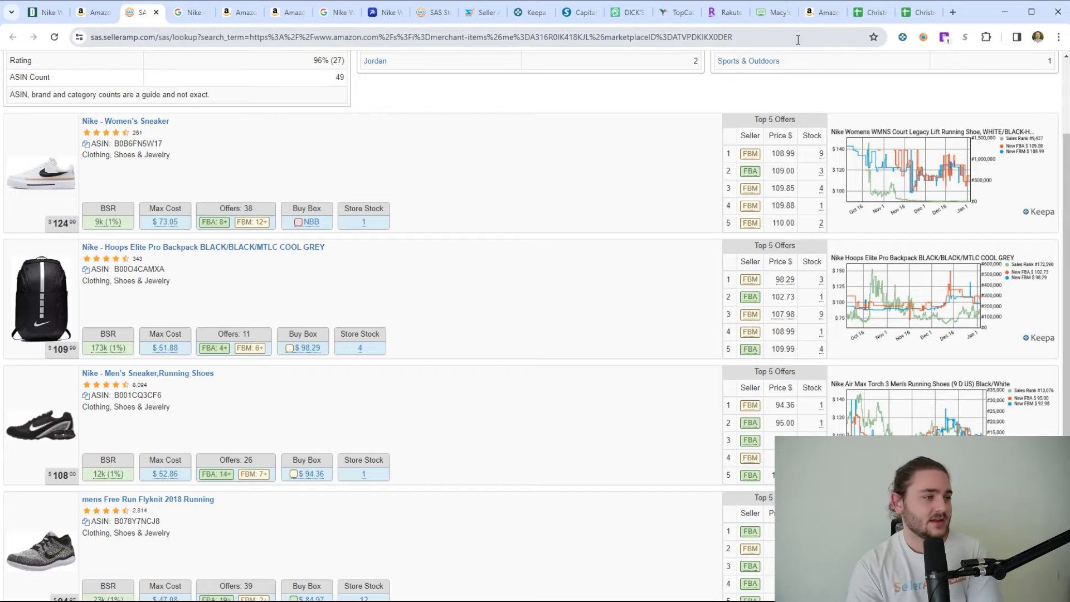
- Zoom the Nike jogger's Keepa history to Dec 5–28, then export it to the Christmas sheet
left_click(821, 13)
left_click(1035, 69)
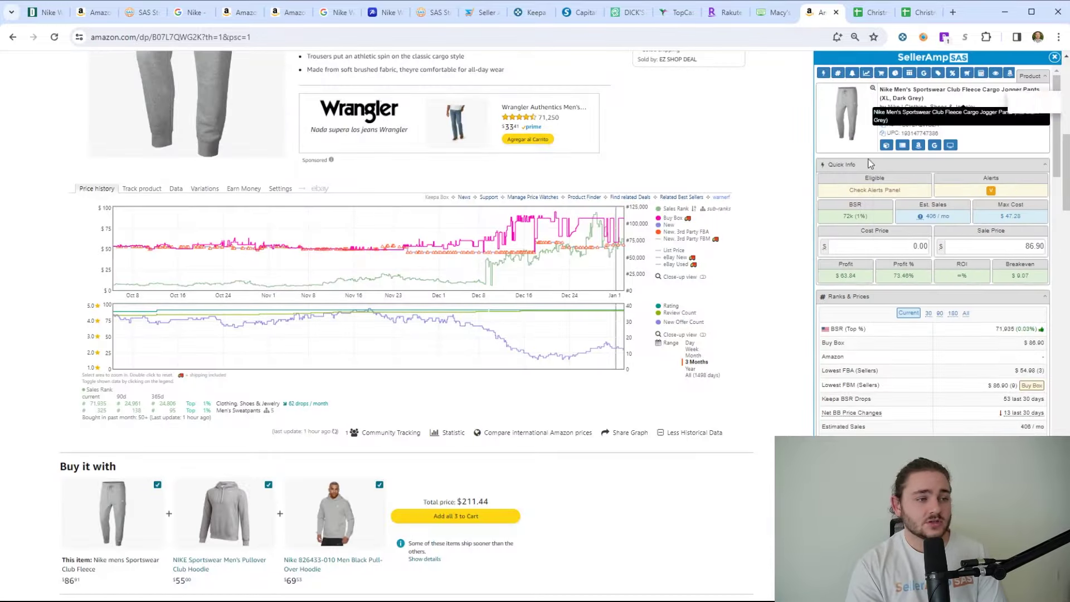
scroll(697, 391, "up", 2)
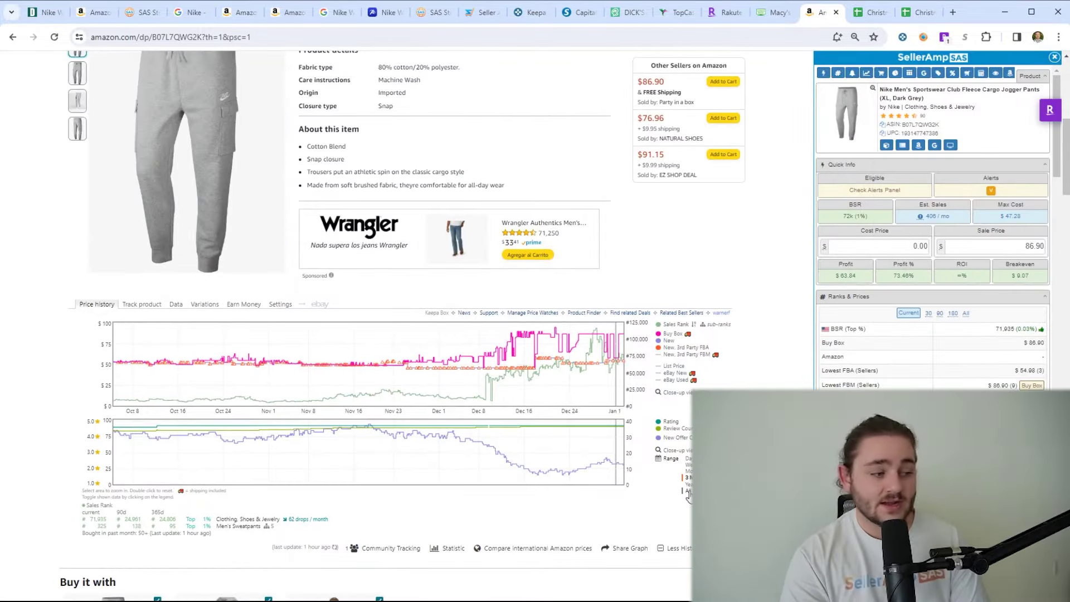
left_click(701, 491)
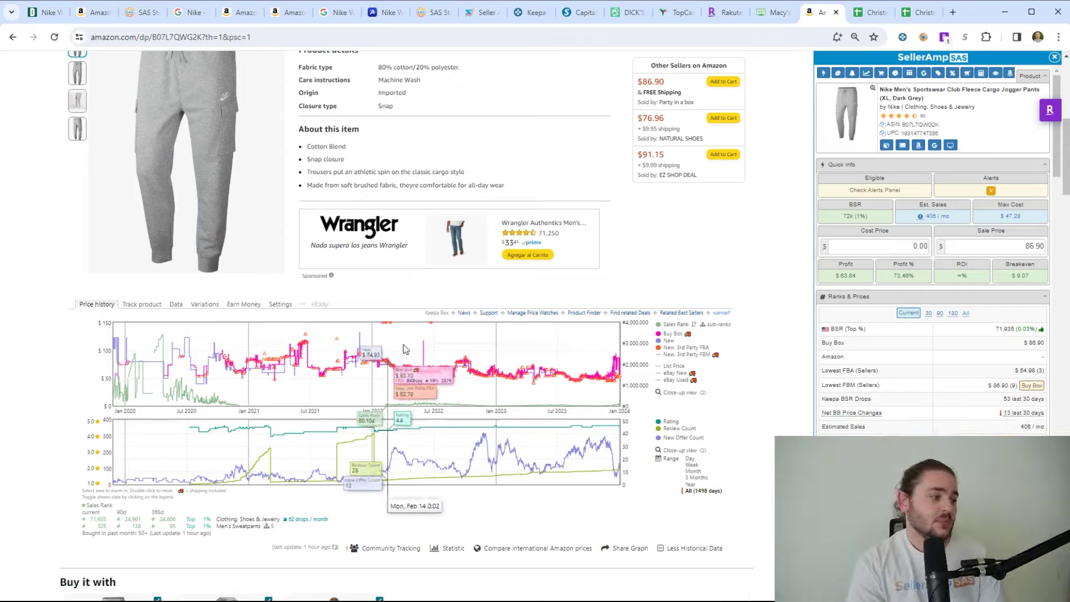
left_click_drag(207, 368, 425, 390)
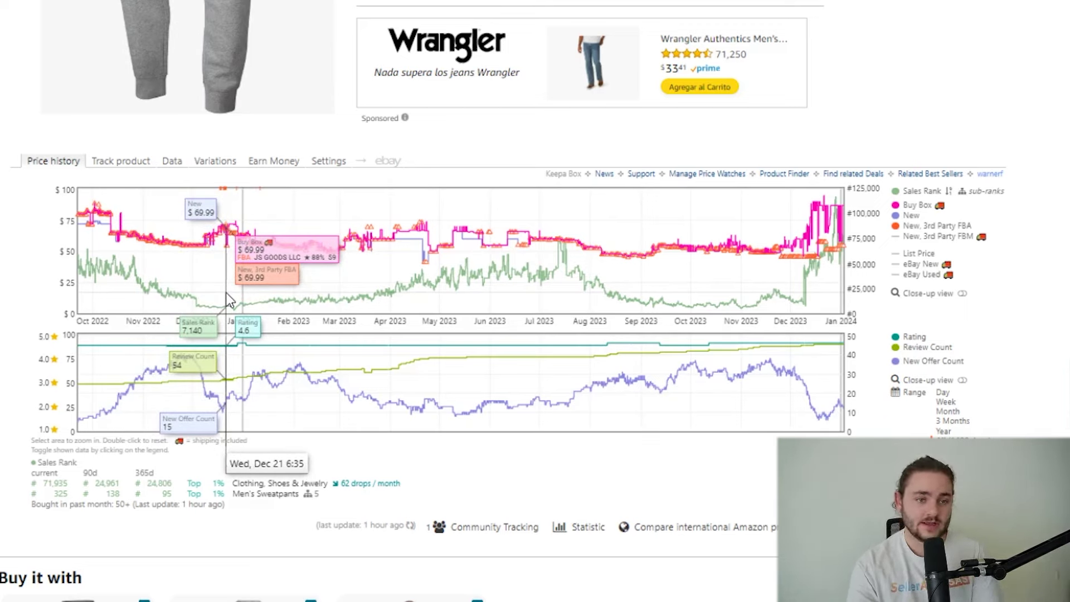
left_click_drag(199, 249, 252, 257)
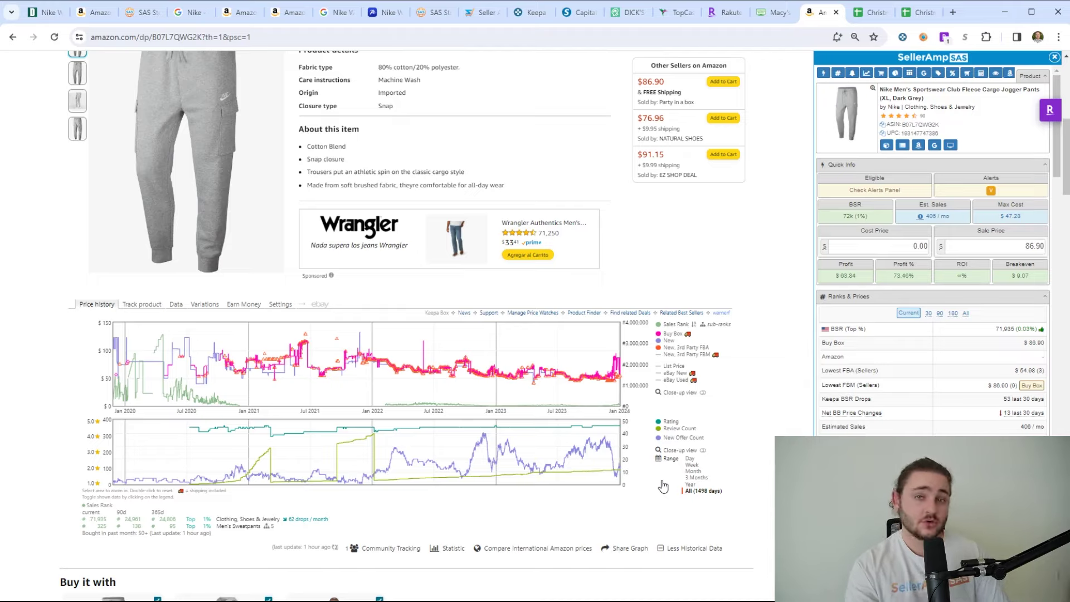
scroll(927, 315, "down", 15)
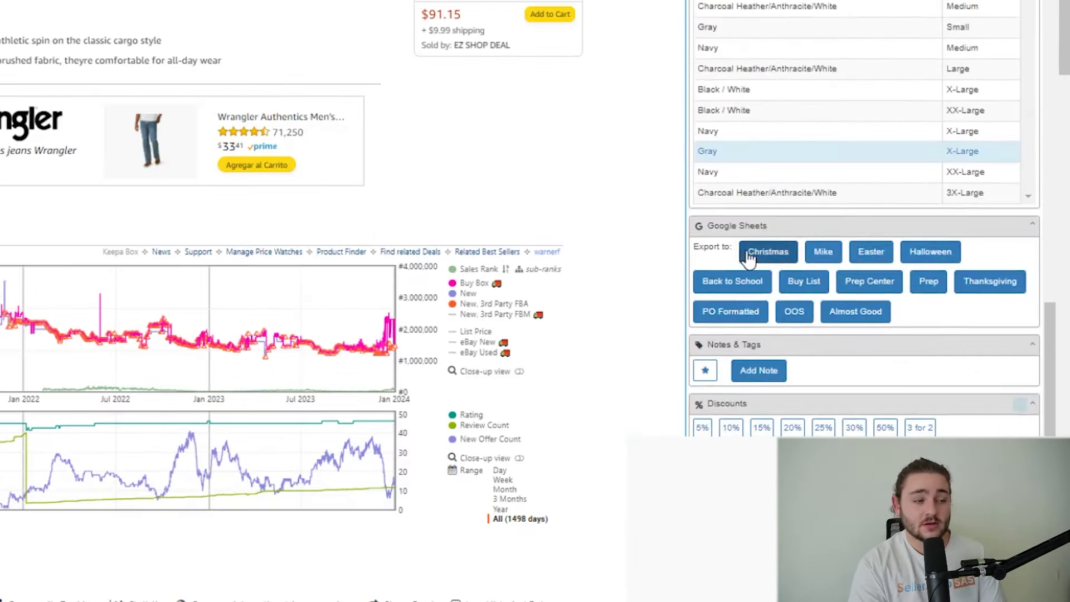
left_click(752, 260)
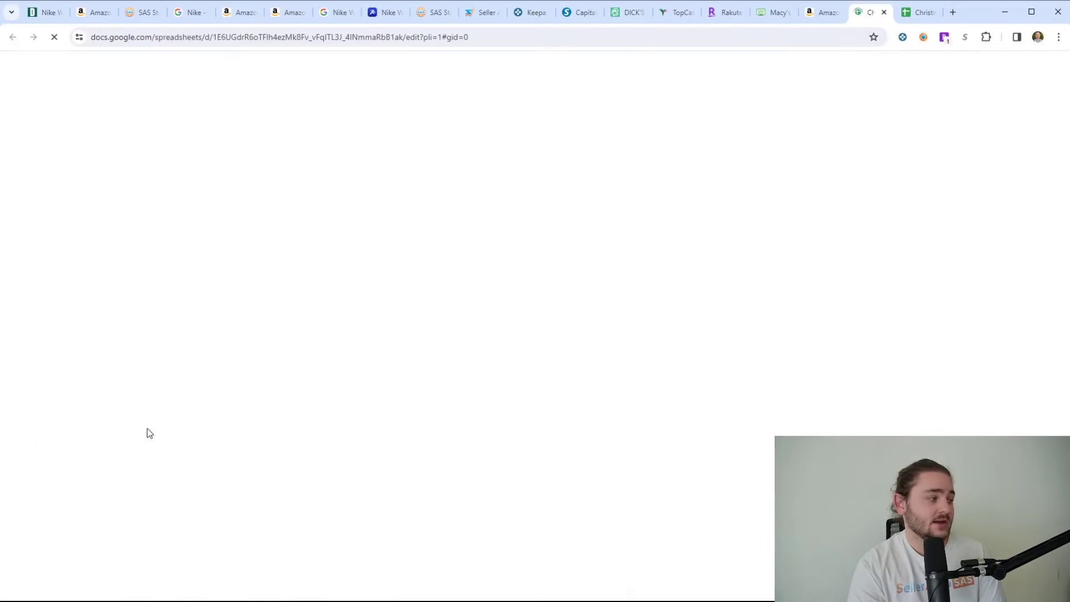
- Scroll the Christmas sheet to its newest row: Nike jogger B07L7QWG2K, 86.9 sale, $63.84 profit
scroll(65, 446, "down", 3)
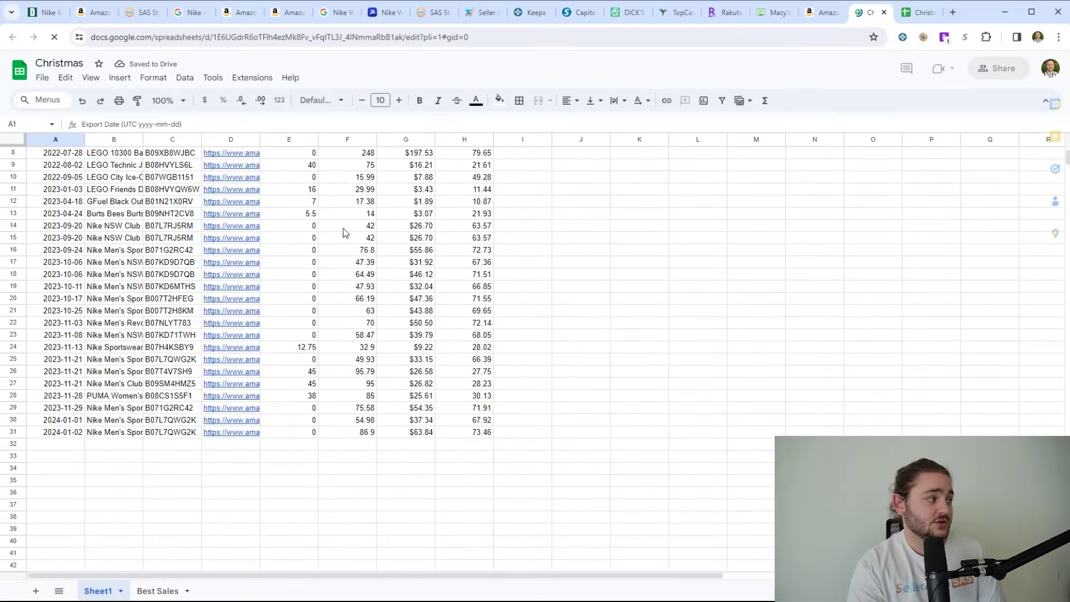
mouse_move(221, 272)
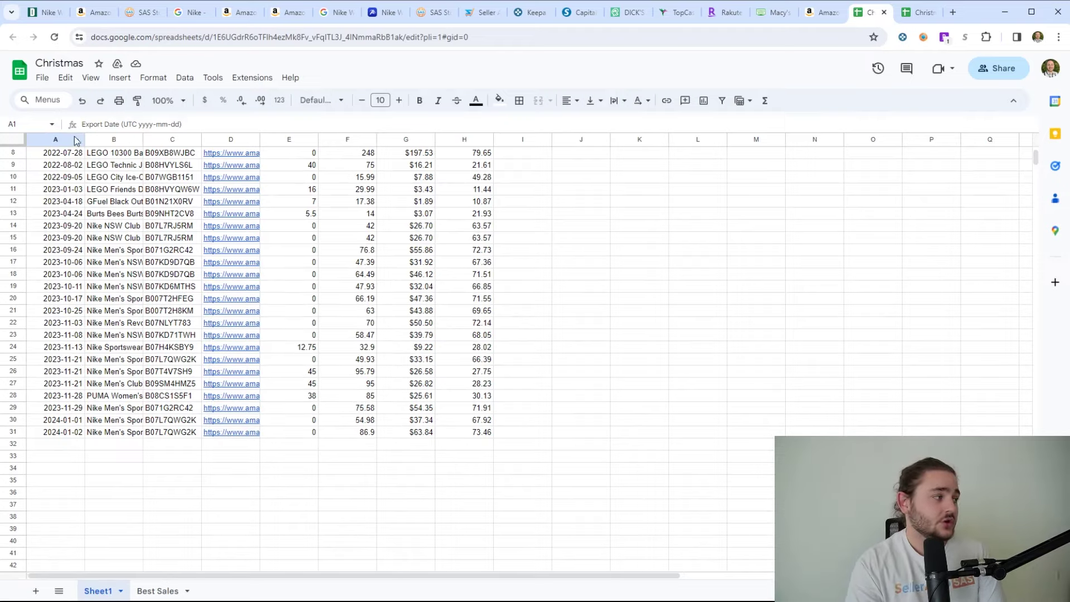
scroll(558, 335, "up", 3)
left_click(589, 338)
scroll(580, 359, "down", 5)
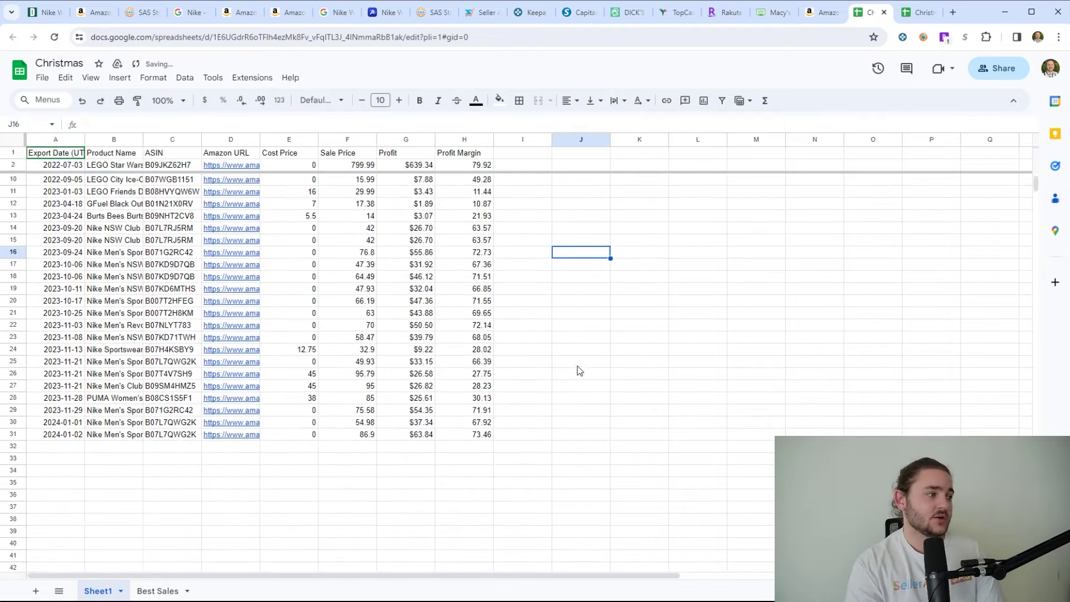
scroll(483, 359, "up", 5)
key("ctrl+Home")
scroll(380, 380, "down", 3)
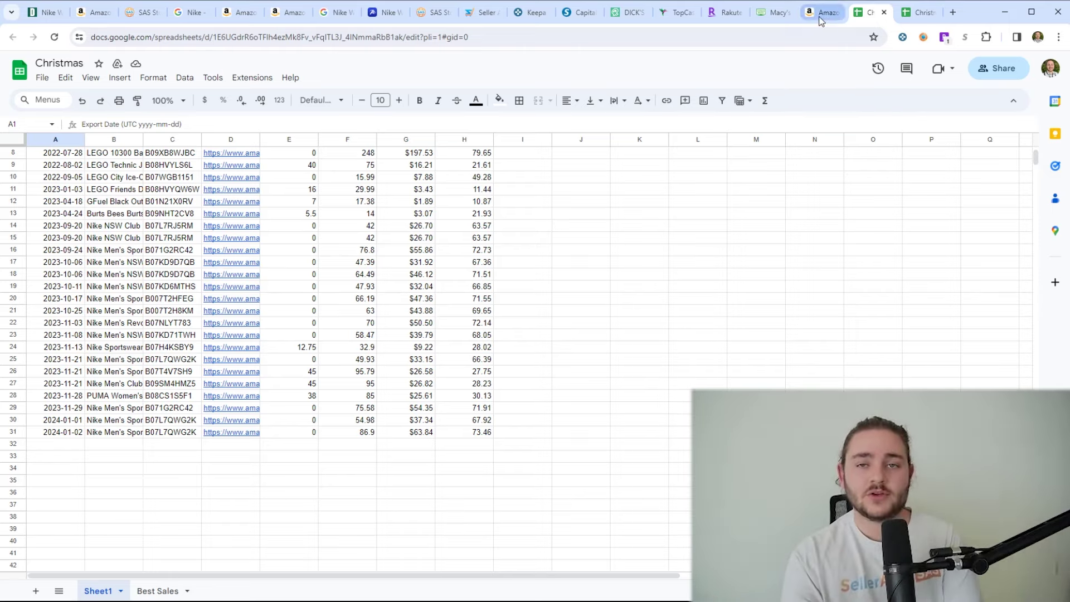
- Revisit the Nike jogger's Keepa chart and SellerAmp panel, then return to the Christmas spreadsheet
left_click(819, 17)
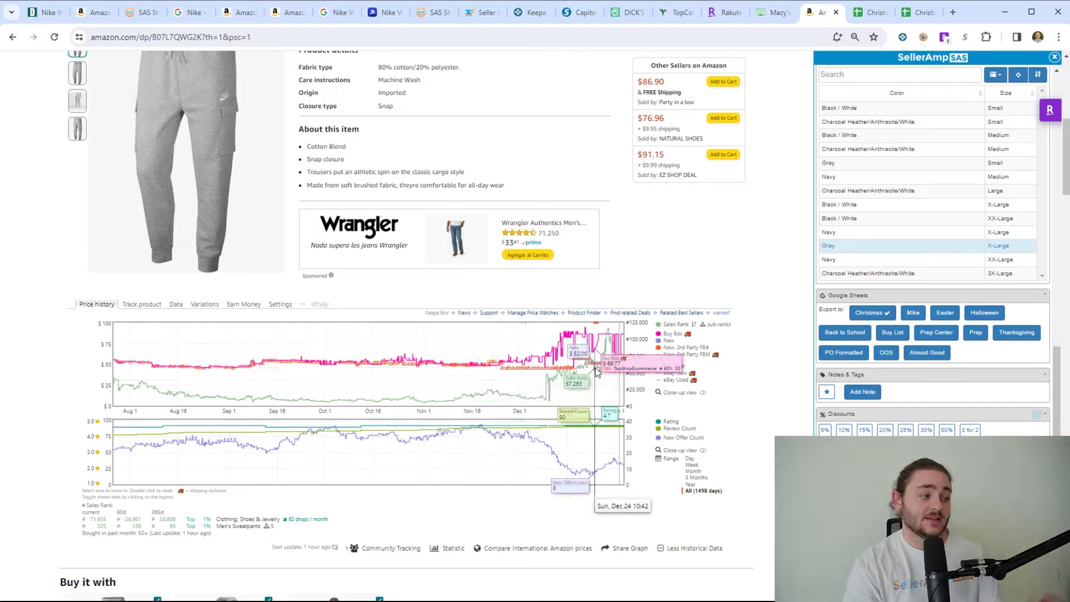
scroll(617, 375, "up", 8)
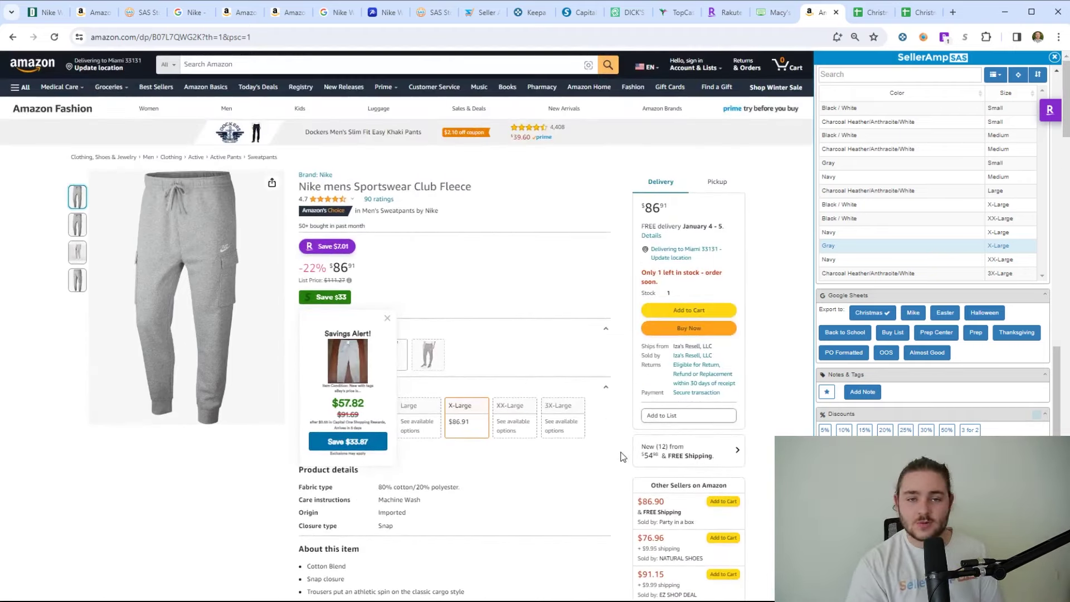
scroll(916, 366, "down", 10)
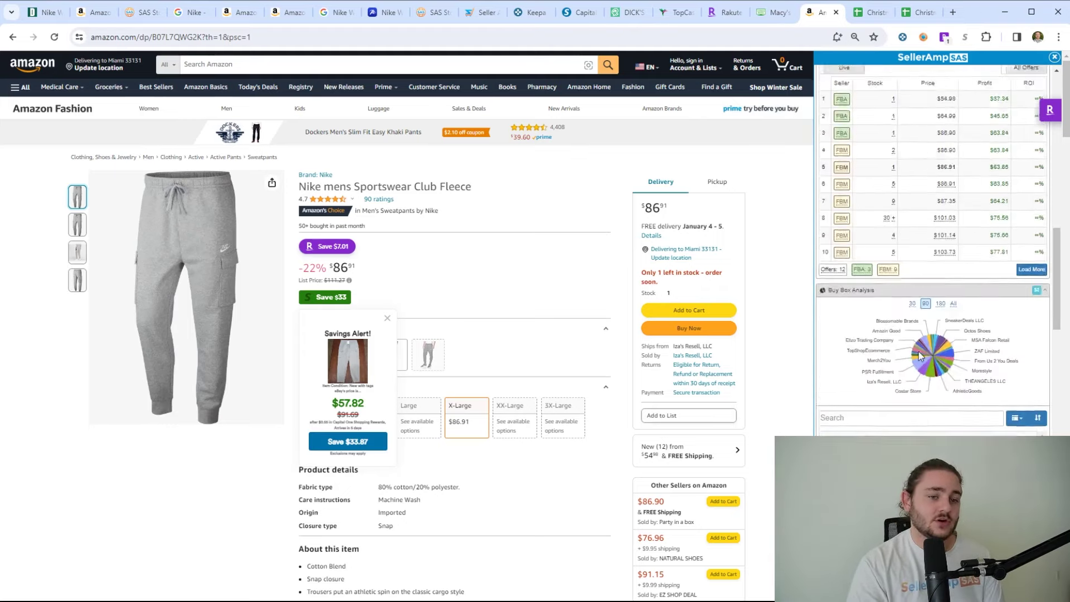
scroll(916, 368, "up", 3)
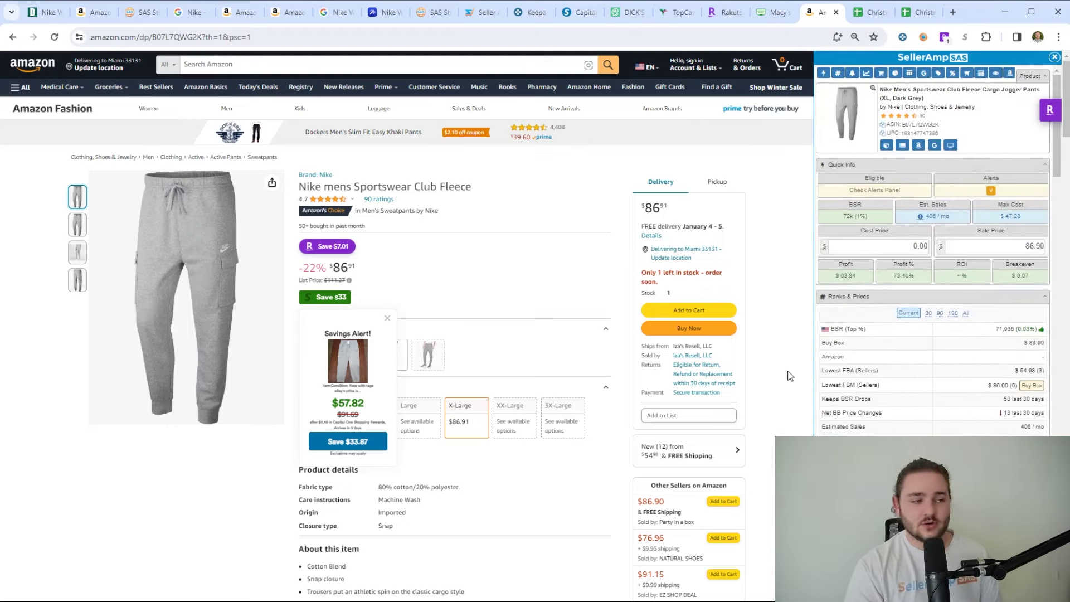
left_click(917, 13)
- Check the Best Sales coupon sheet alongside the Dick's and Academy Nike shoe pages
left_click(152, 592)
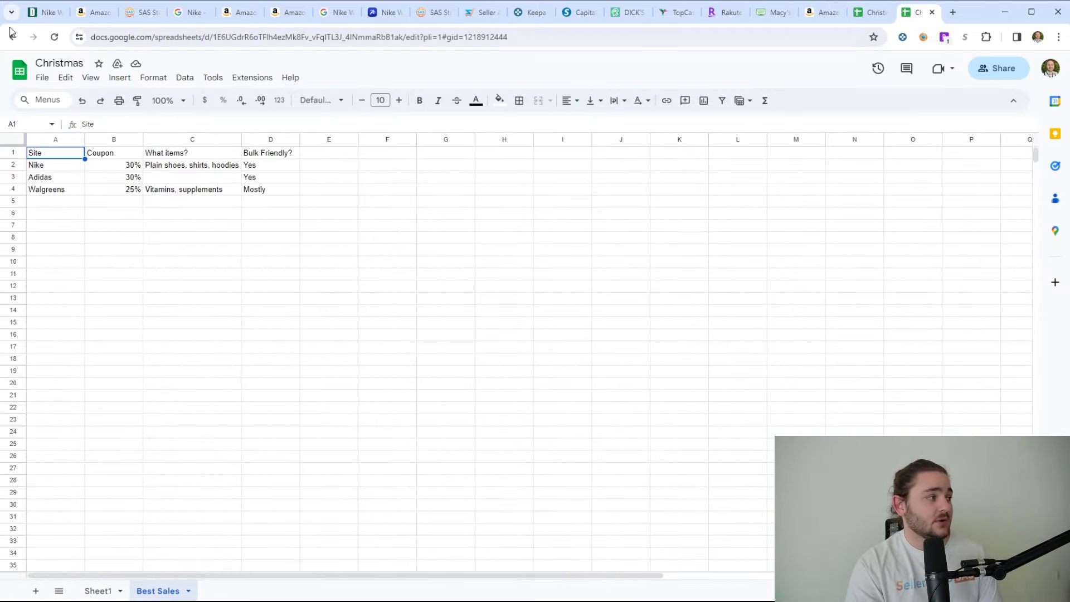
left_click(338, 13)
left_click(385, 13)
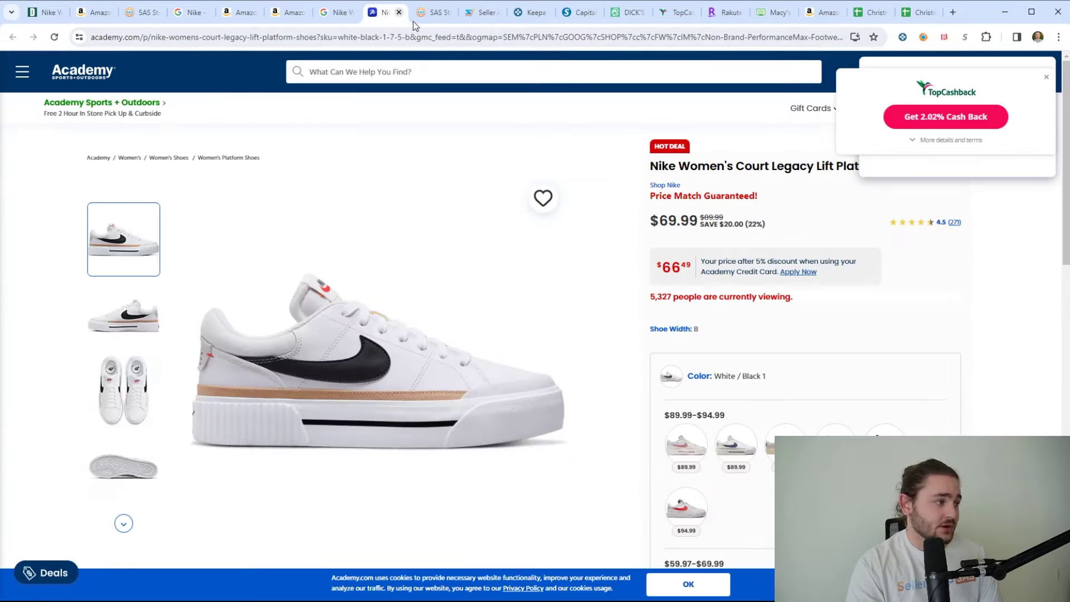
- Open nike.com and adidas.com, each in its own new tab
left_click(952, 12)
type("nike.com")
key("Return")
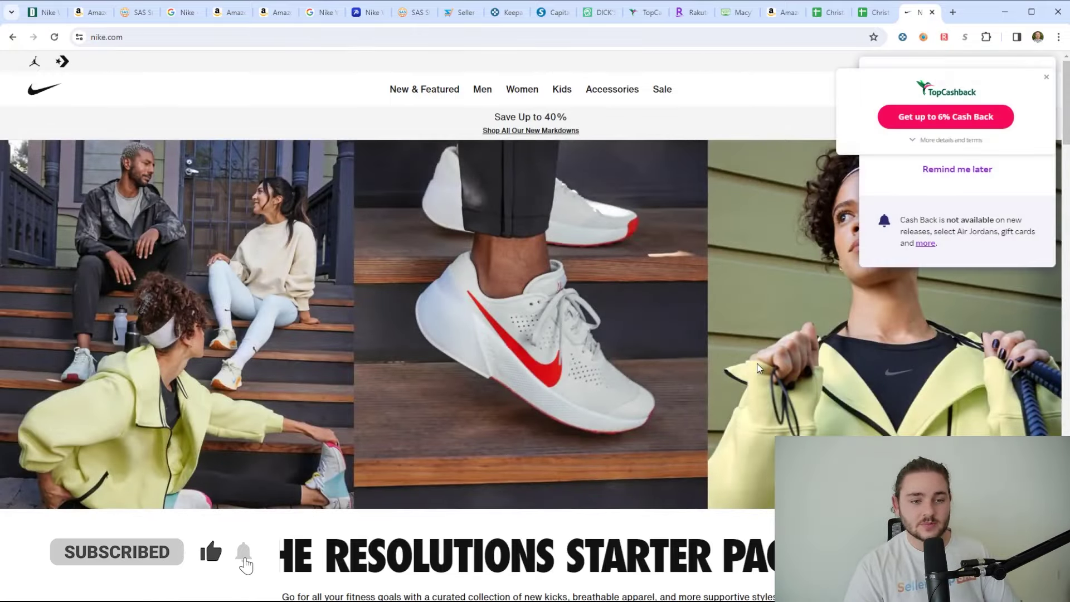
left_click(953, 12)
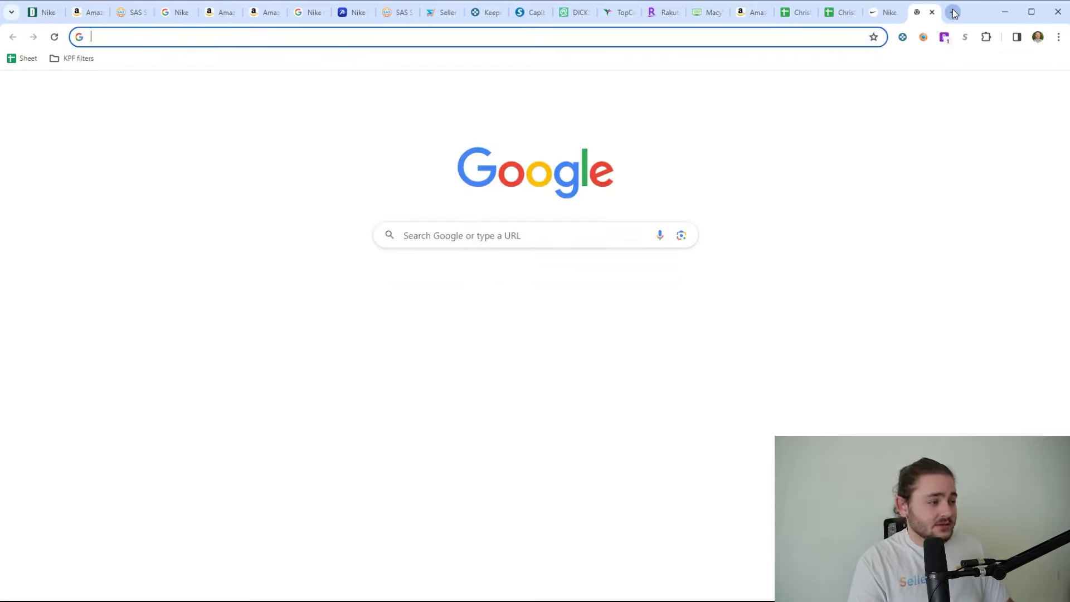
type("adi")
key("Return")
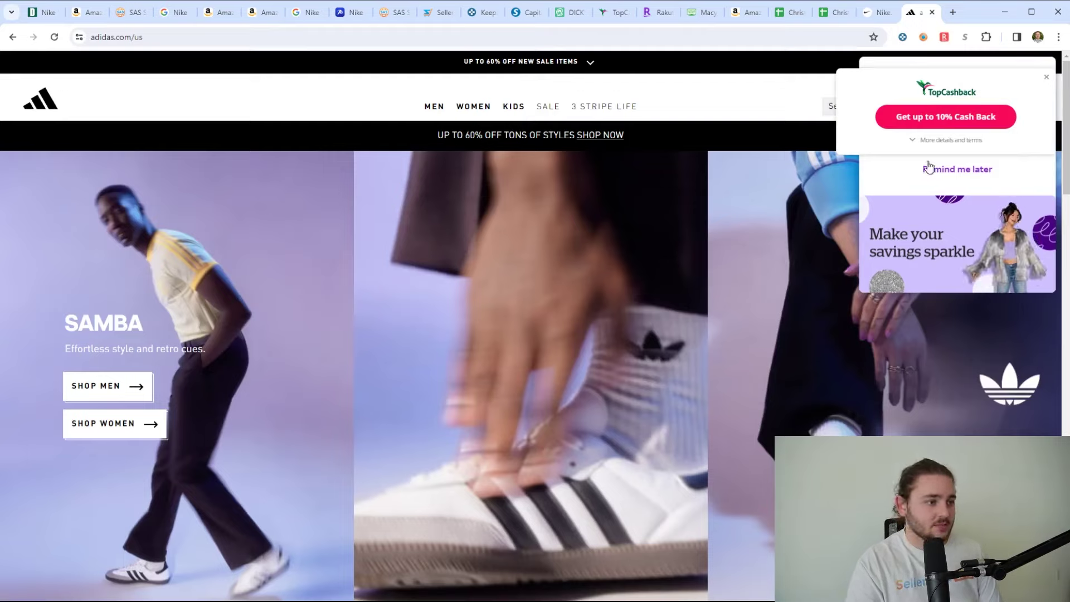
- Dismiss the TopCashback cash-back popup and return to the Best Sales coupon sheet
left_click(1047, 77)
scroll(671, 275, "down", 4)
scroll(671, 275, "up", 4)
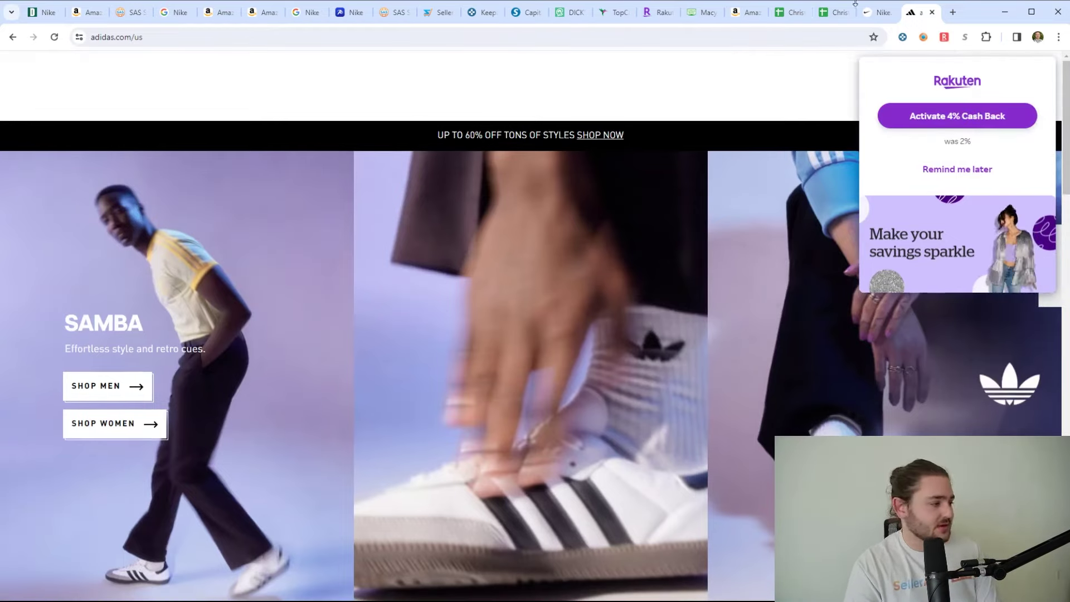
left_click(837, 12)
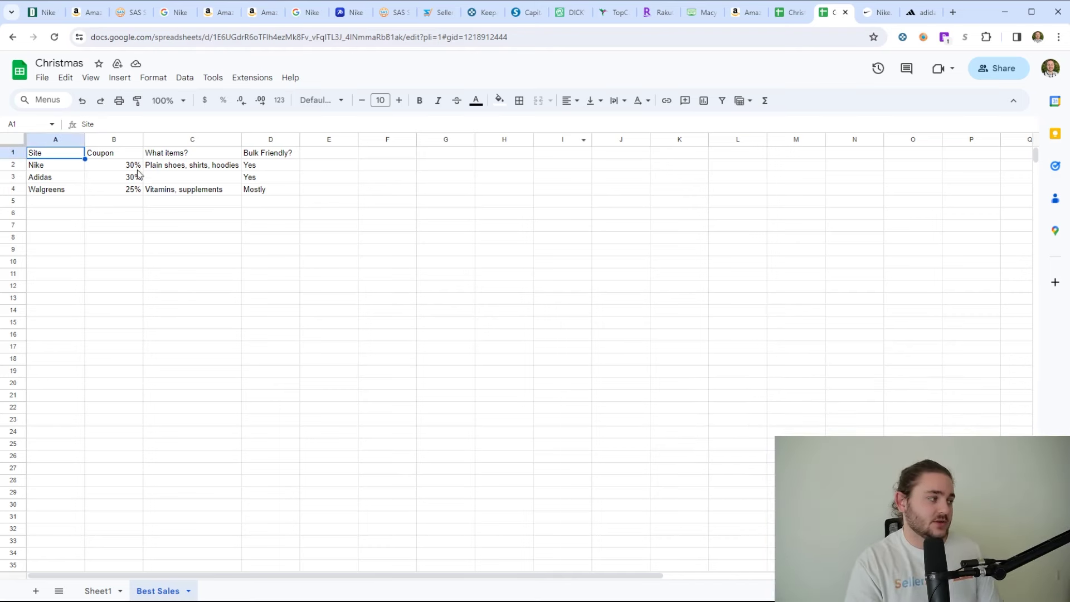
- Highlight the Adidas and Nike coupon rows, then switch to SellerAmp's Nike product results
left_click(57, 179)
left_click(72, 167)
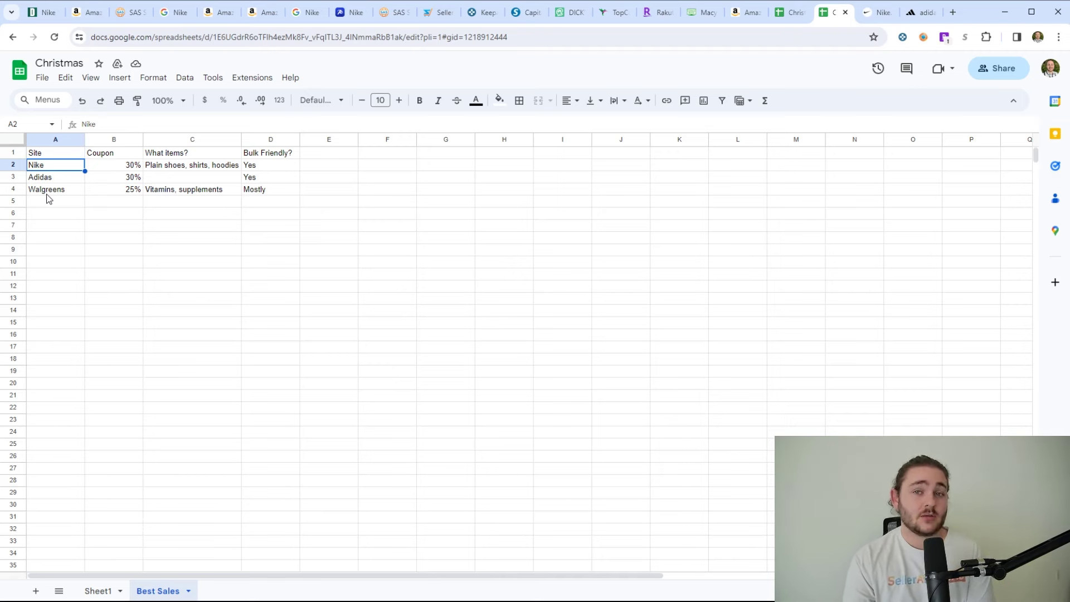
left_click(125, 12)
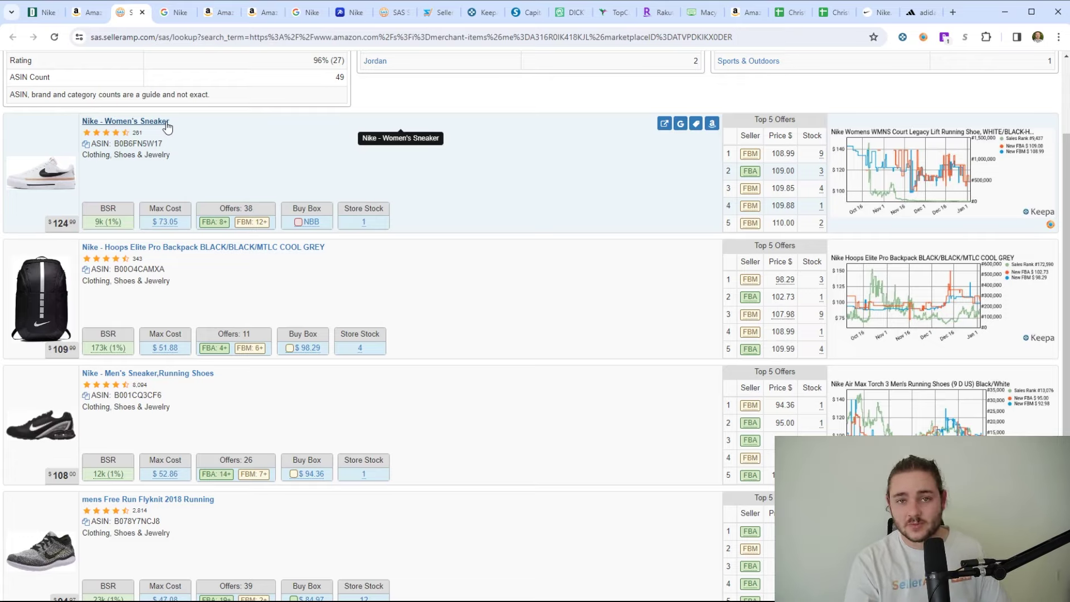
- Scroll up through the SellerAmp Nike storefront lookup results
scroll(190, 329, "up", 2)
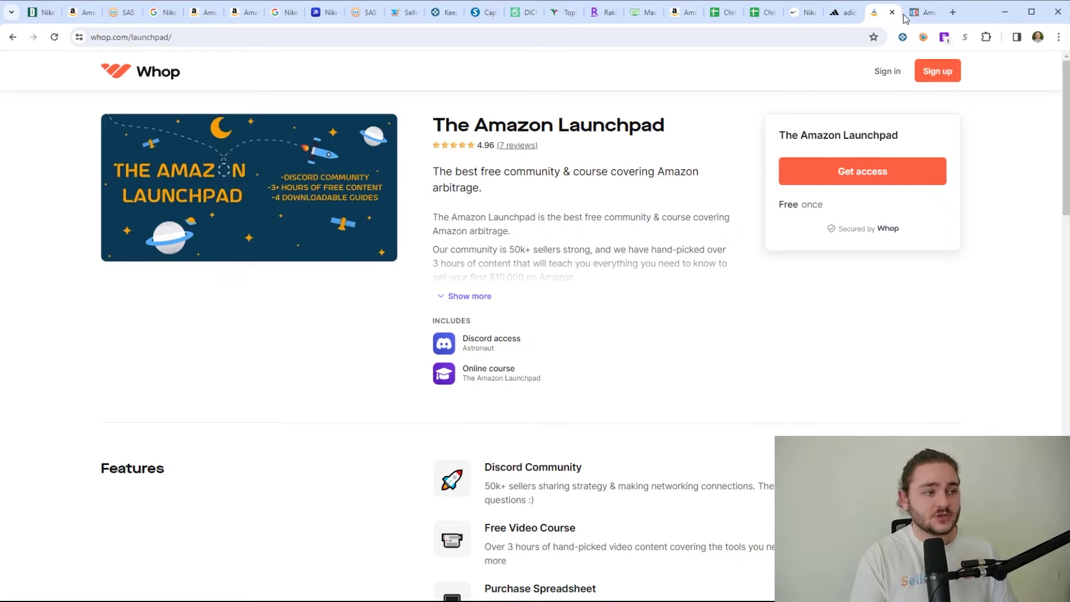
- Show the go.thefbaroadmap.com registration page for the free live Amazon training
left_click(923, 15)
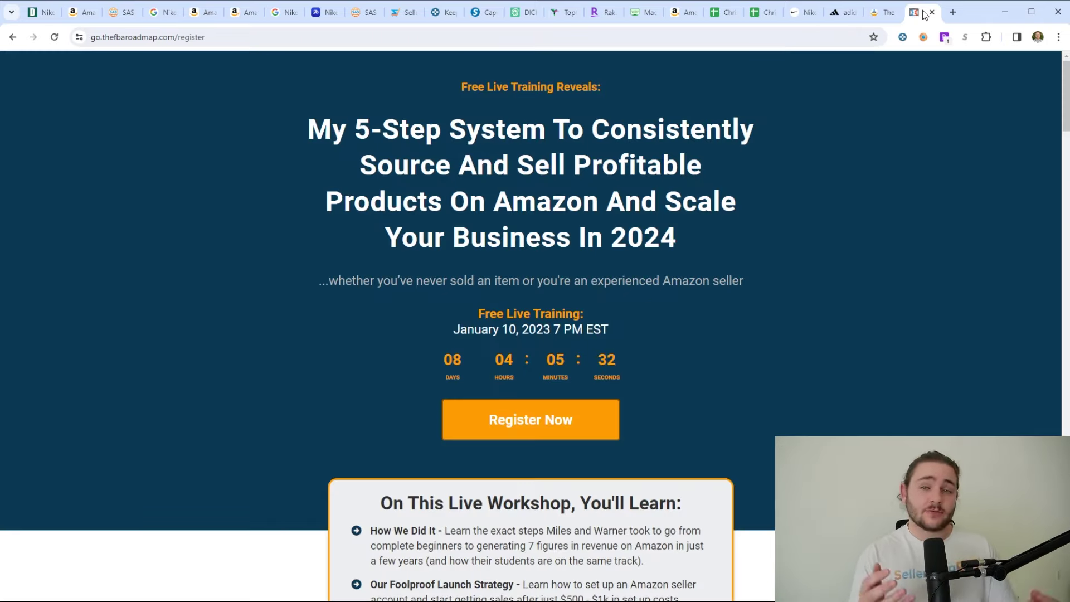